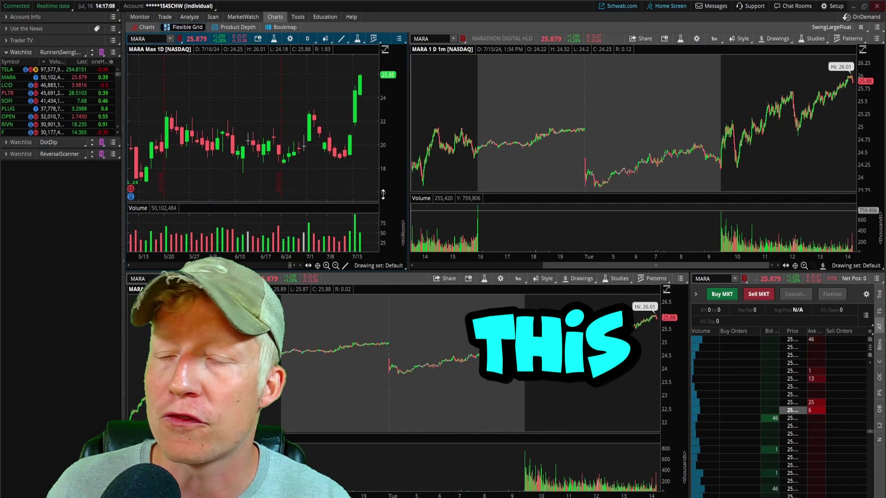
In the chart appearance settings, enable Fill up for the candles and set the volume bars to Color as symbol ticks
left_click(155, 27)
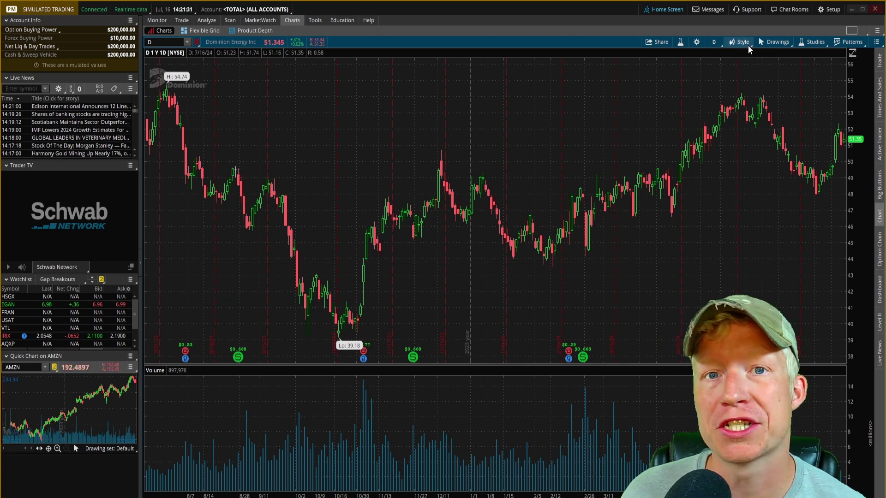
left_click(696, 42)
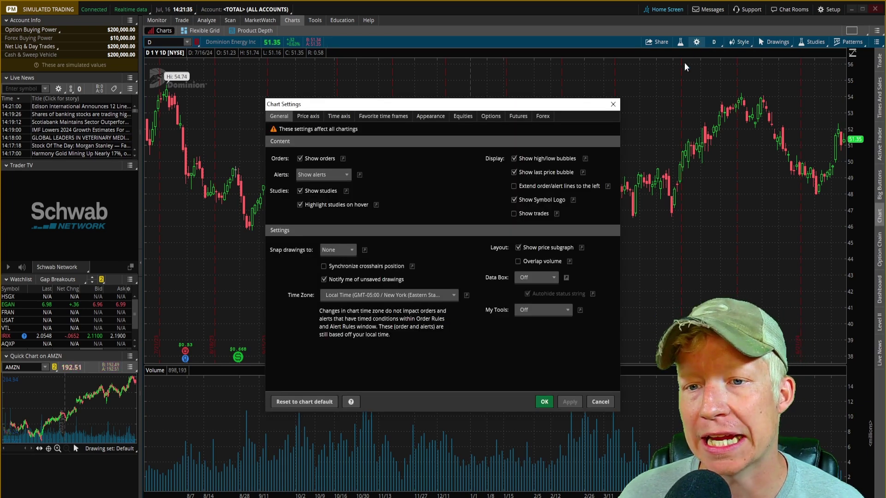
left_click(437, 117)
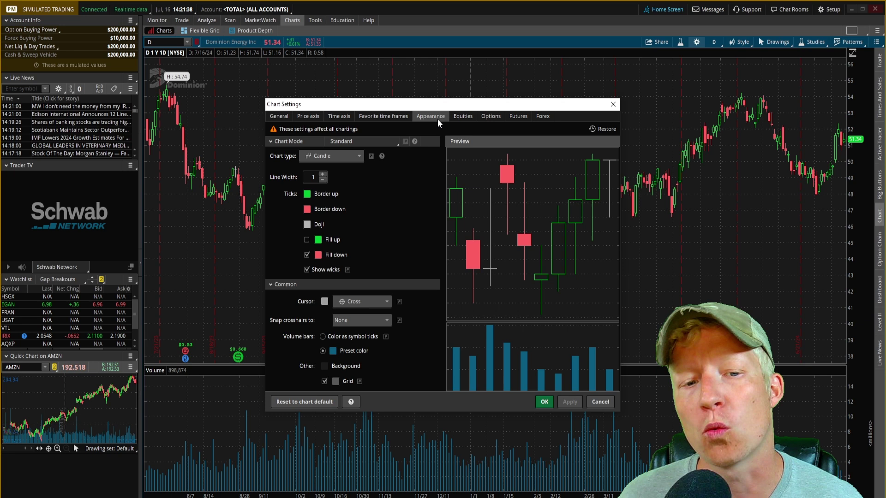
left_click(306, 239)
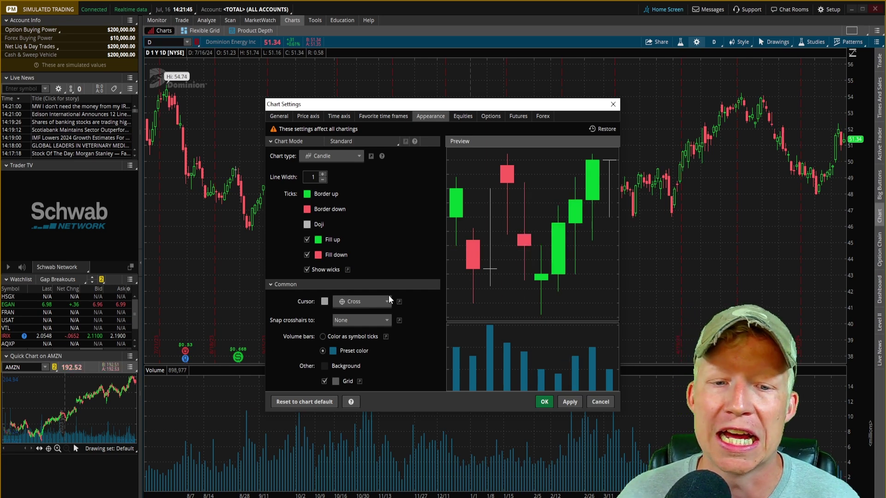
left_click(323, 337)
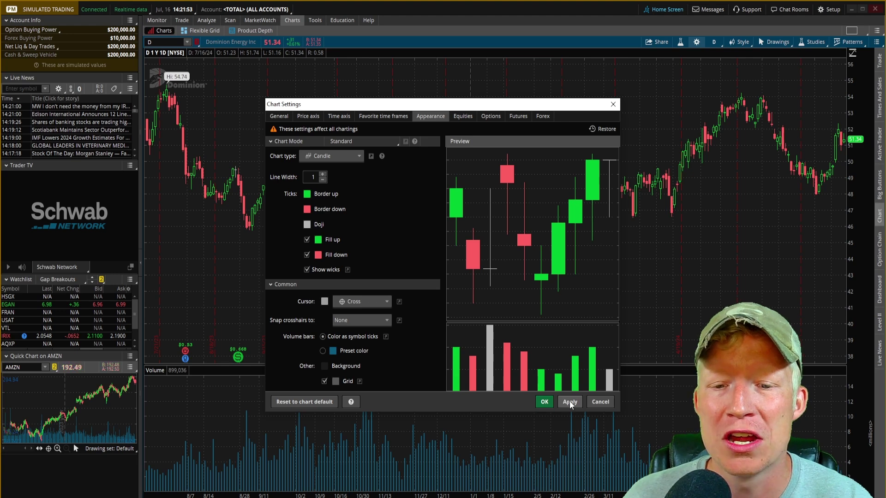
Review the General chart settings, apply the changed chart appearance and close the settings
left_click(280, 117)
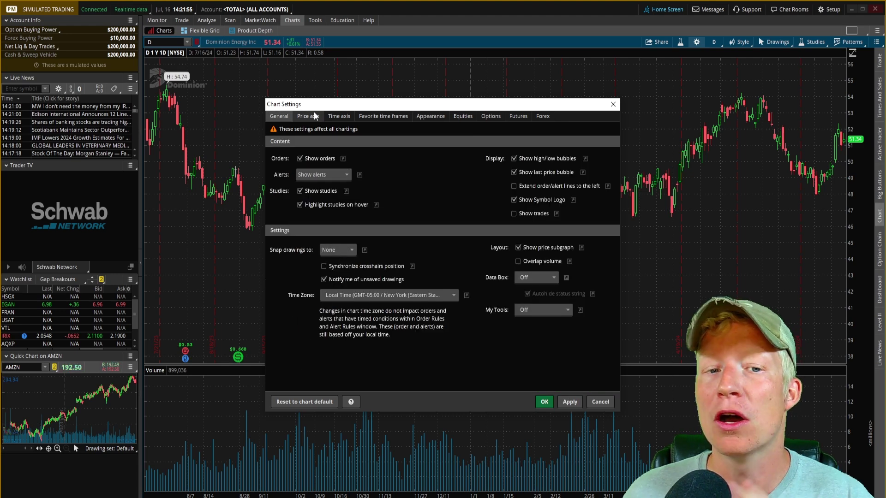
left_click(314, 114)
left_click(285, 115)
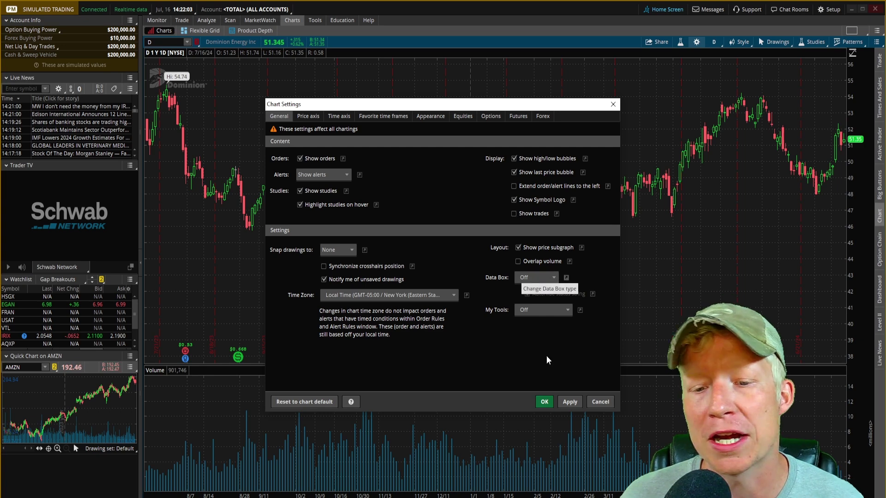
left_click(576, 401)
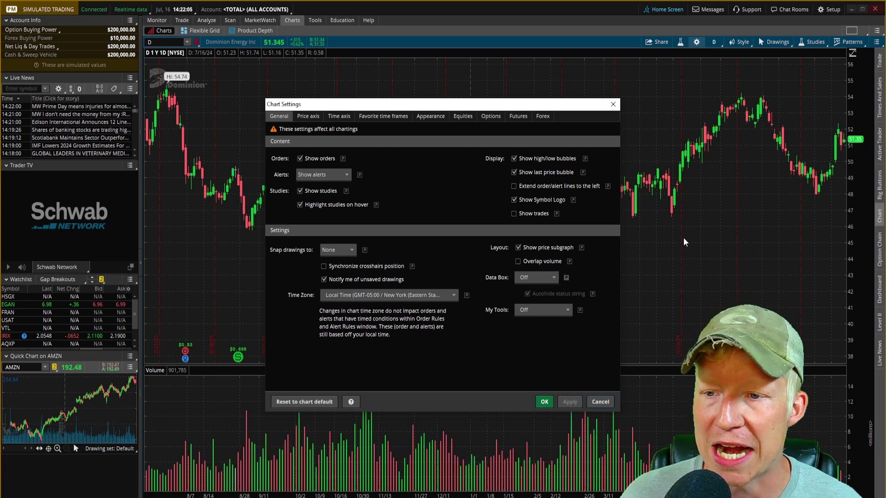
left_click(544, 401)
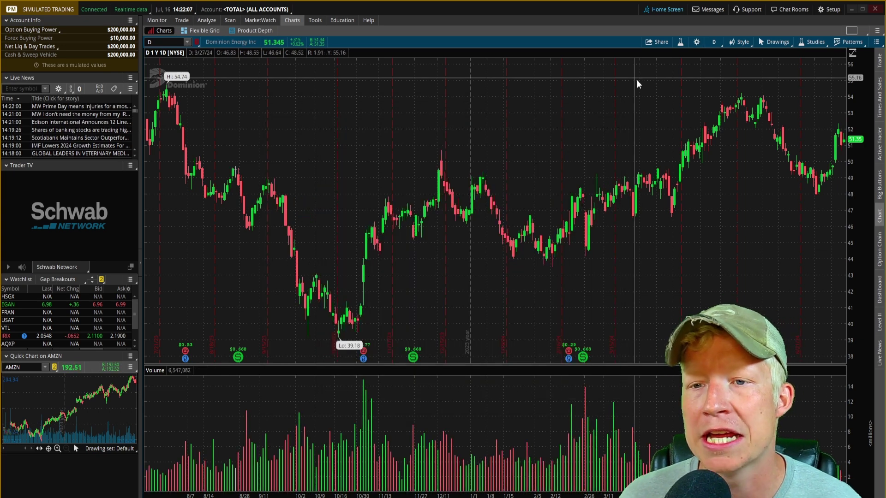
Save the current chart style under the name Treyding
left_click(747, 46)
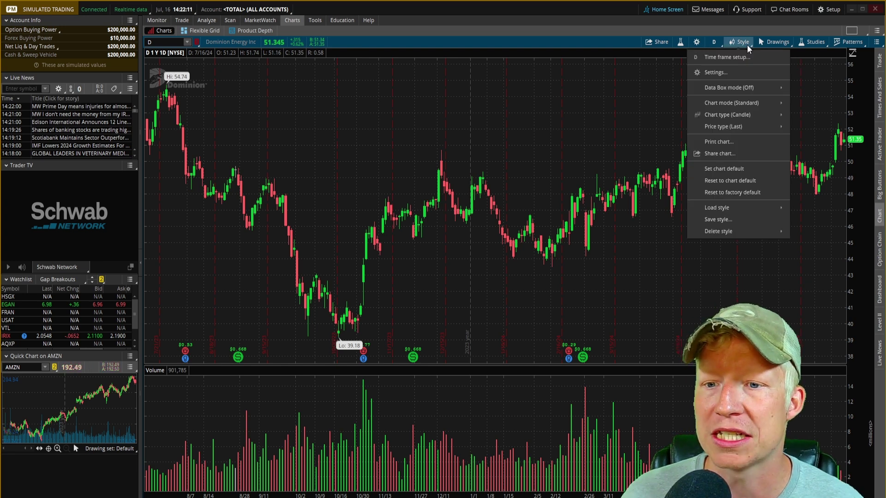
left_click(721, 223)
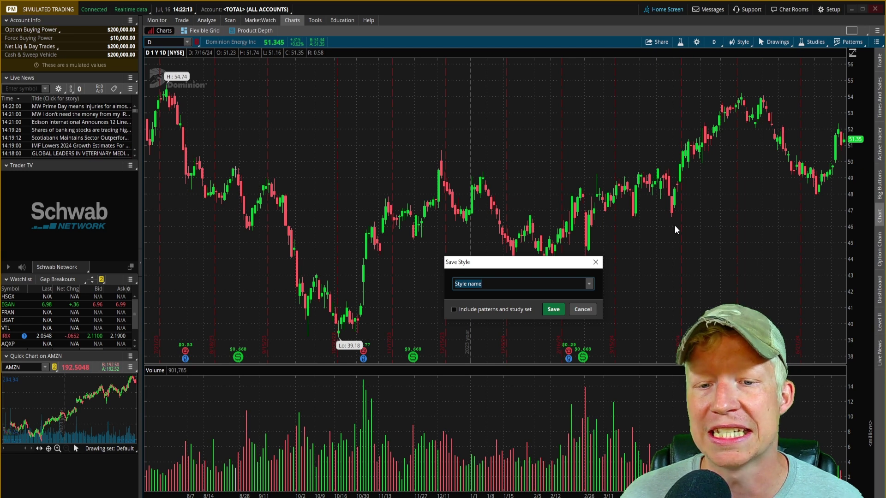
type("Treyding")
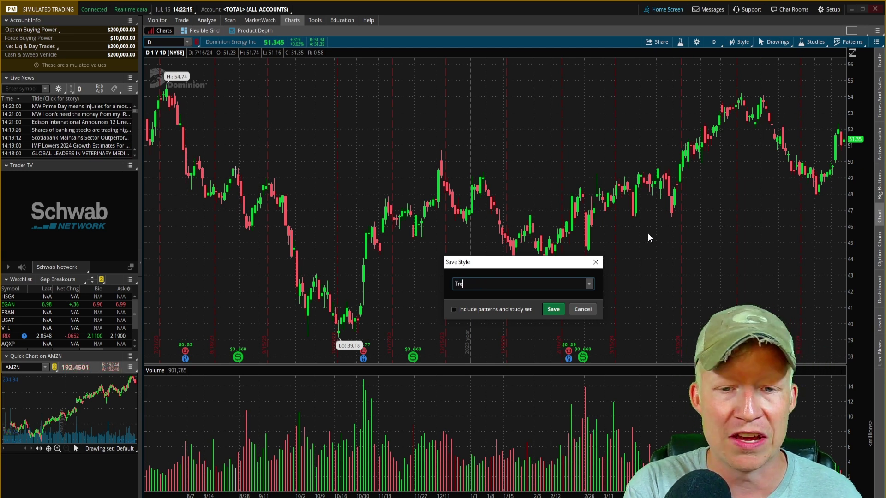
left_click(553, 309)
left_click(554, 317)
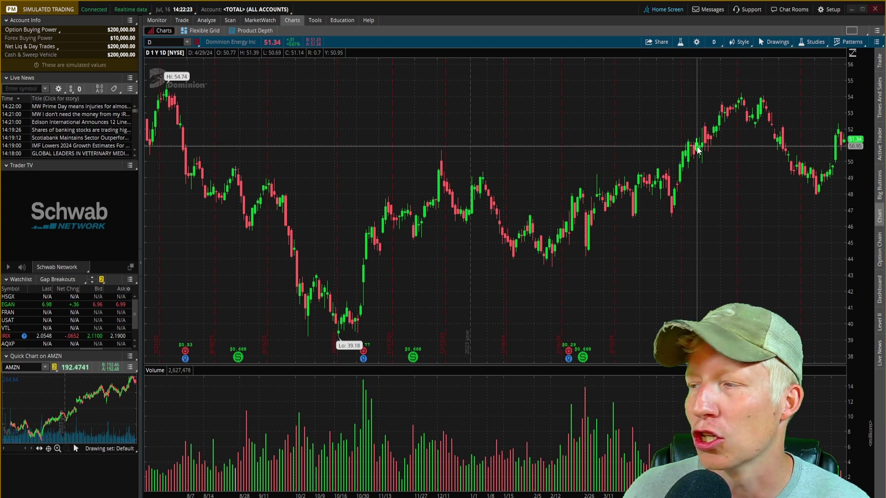
Set the quote speed to Real-time (no delay) in the application's system settings and apply it
left_click(826, 10)
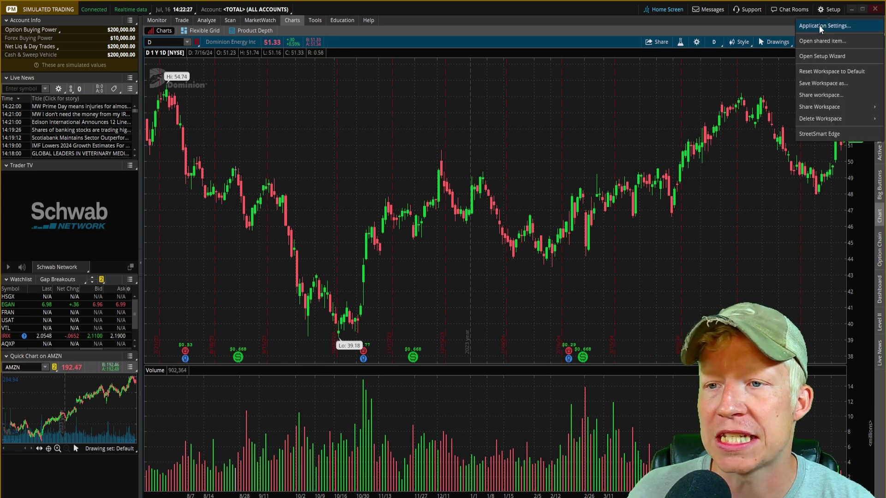
left_click(818, 25)
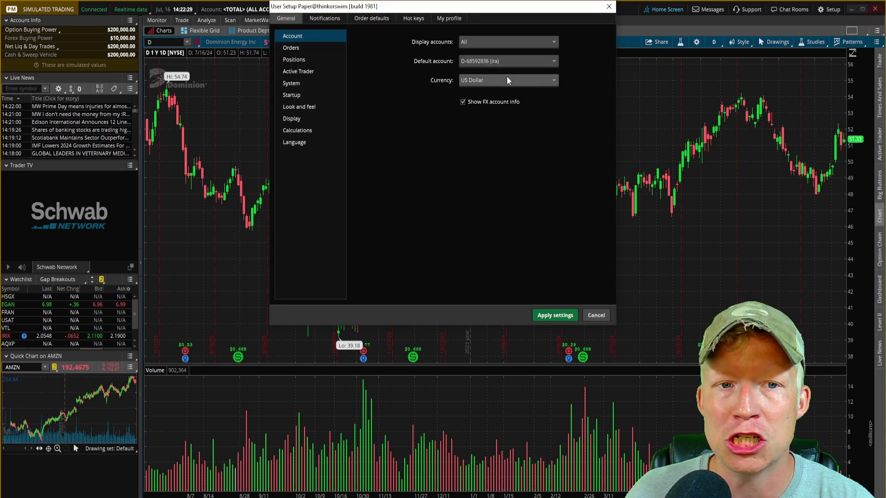
left_click(292, 84)
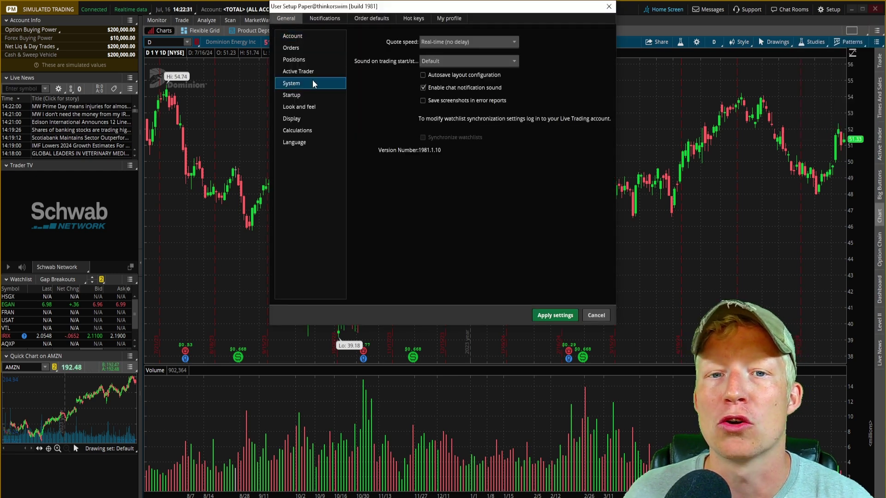
left_click(461, 43)
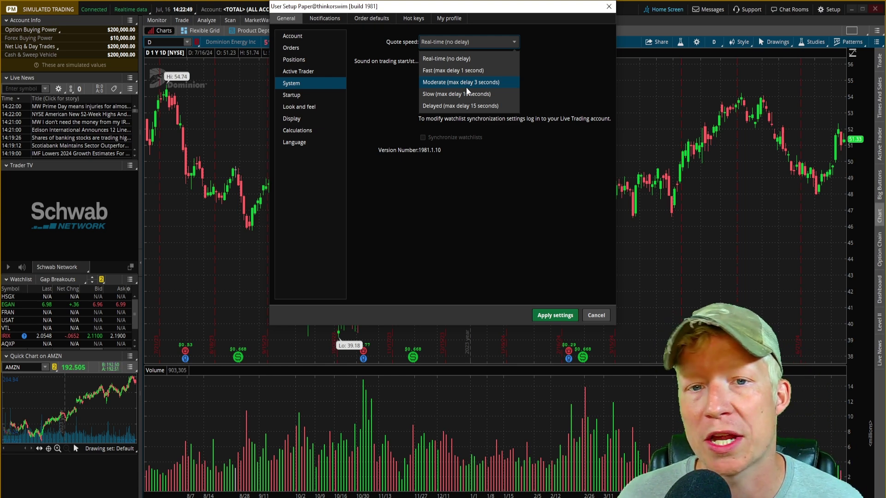
left_click(477, 59)
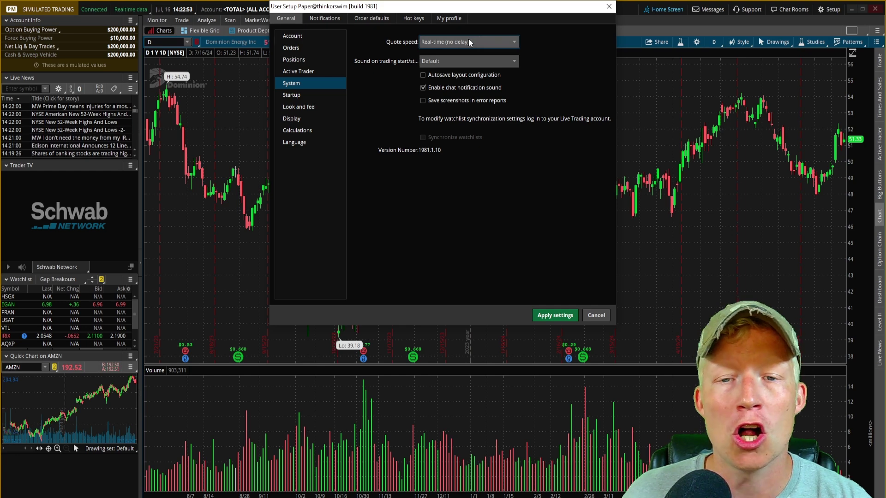
left_click(555, 315)
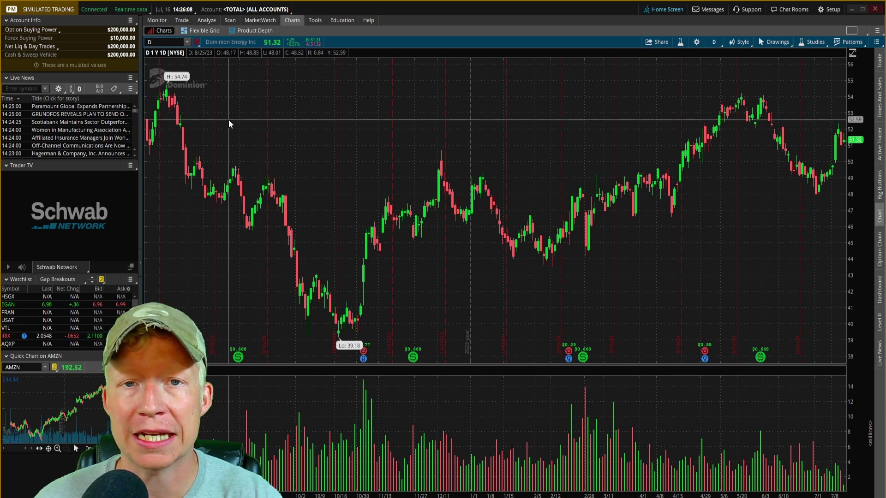
Show Active Trader beside the chart and narrow its panel to give the chart more width
left_click(148, 40)
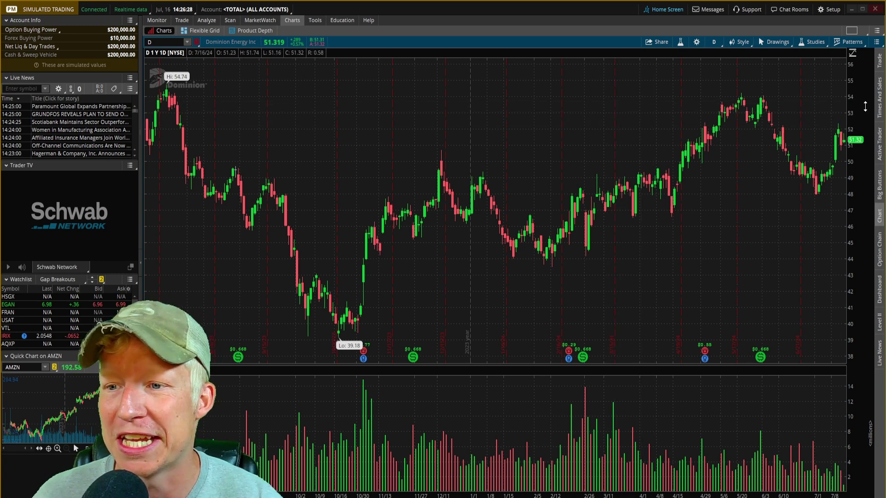
left_click(880, 138)
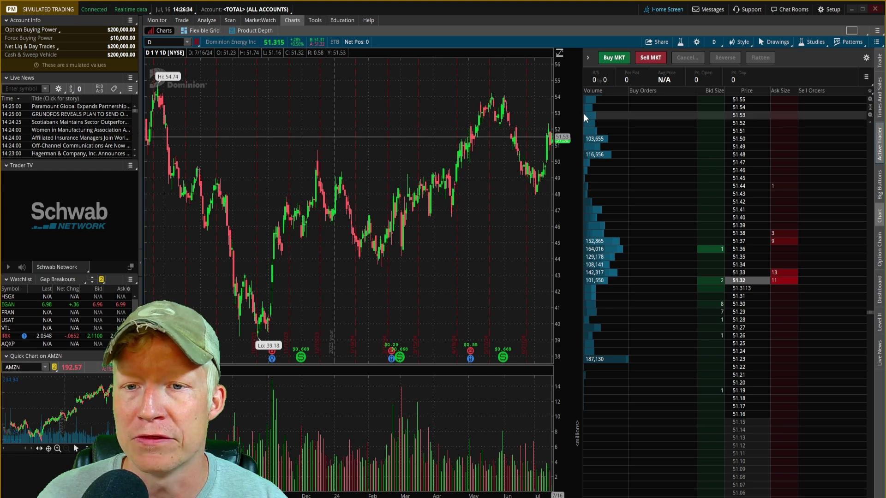
left_click_drag(579, 113, 747, 130)
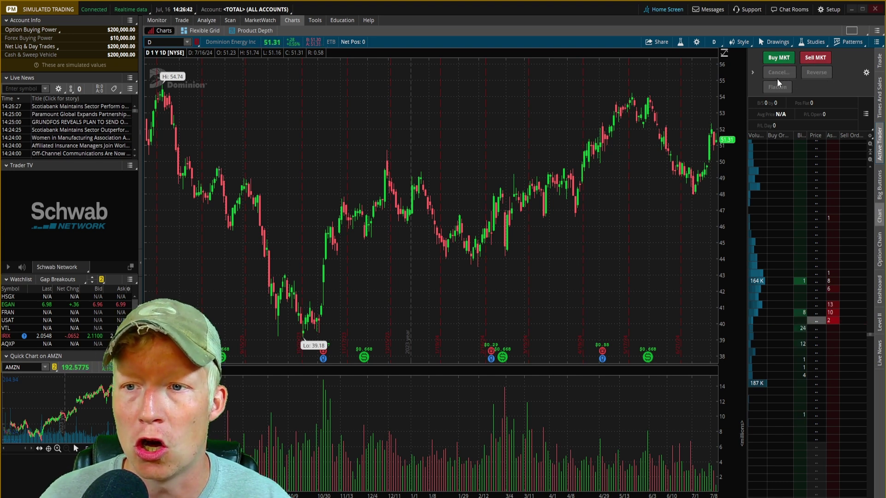
Expand the quantity and template controls in Active Trader and turn on auto send
left_click(753, 72)
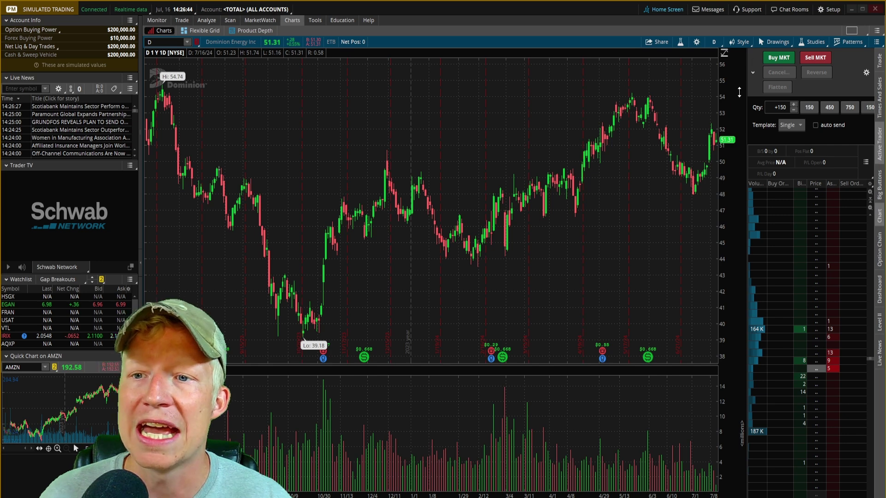
left_click(815, 125)
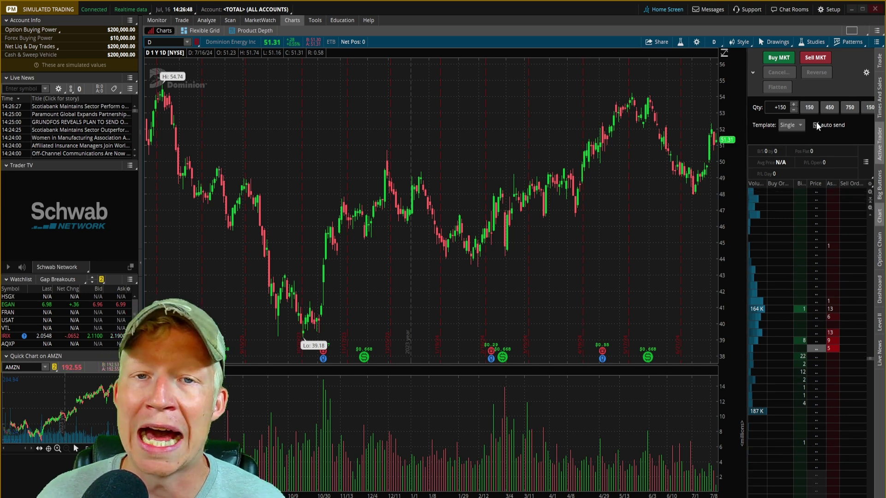
left_click(782, 61)
left_click_drag(746, 380, 524, 115)
left_click(651, 112)
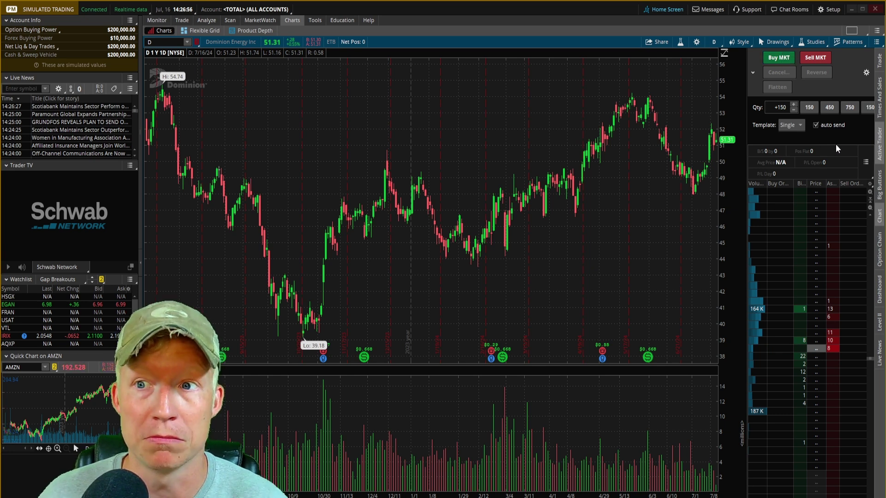
Open the Active Trader button customization and add the TIF item to the current set
left_click(864, 81)
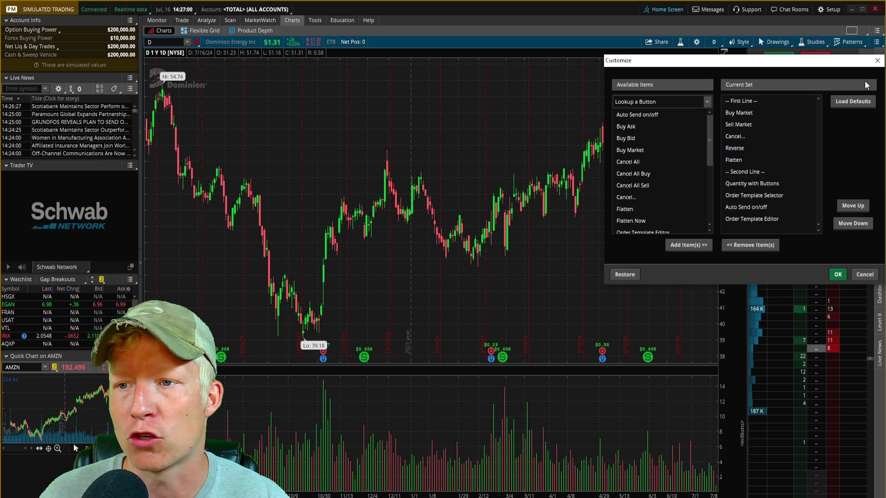
left_click_drag(865, 82, 668, 71)
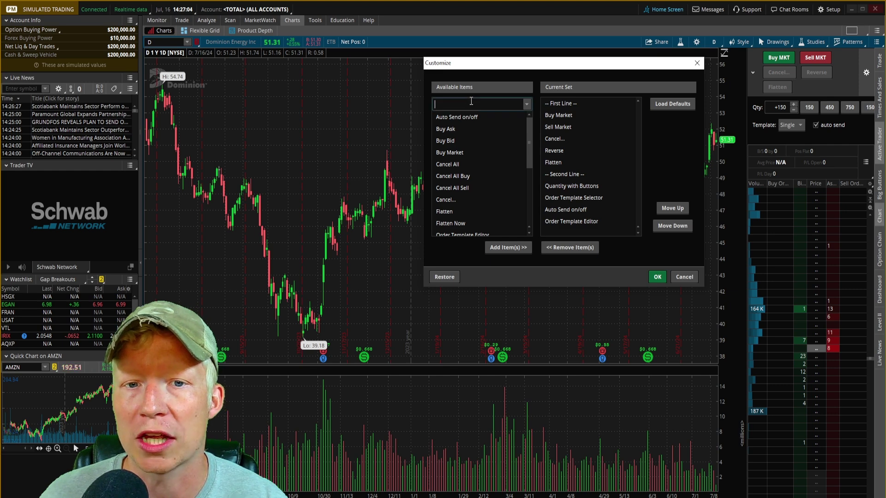
type("tif")
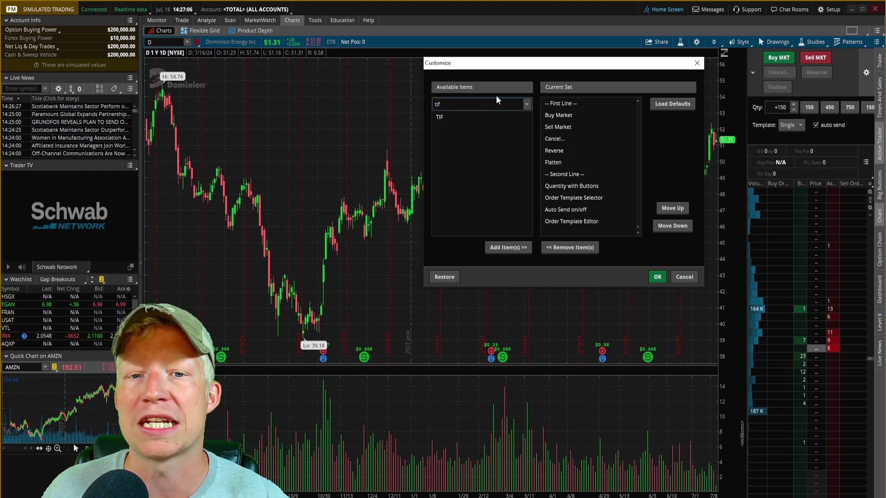
double_click(453, 117)
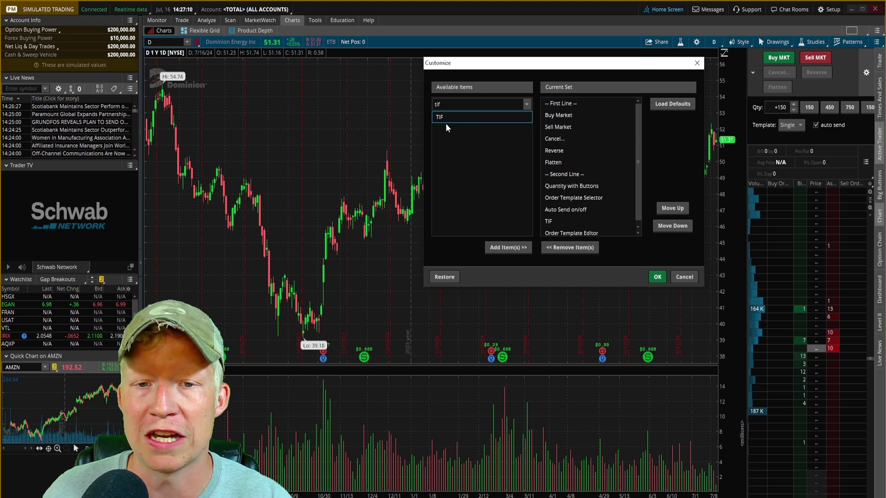
Reorder TIF above Auto Send on/off, save the button set and view the TIF options in Active Trader
left_click(546, 224)
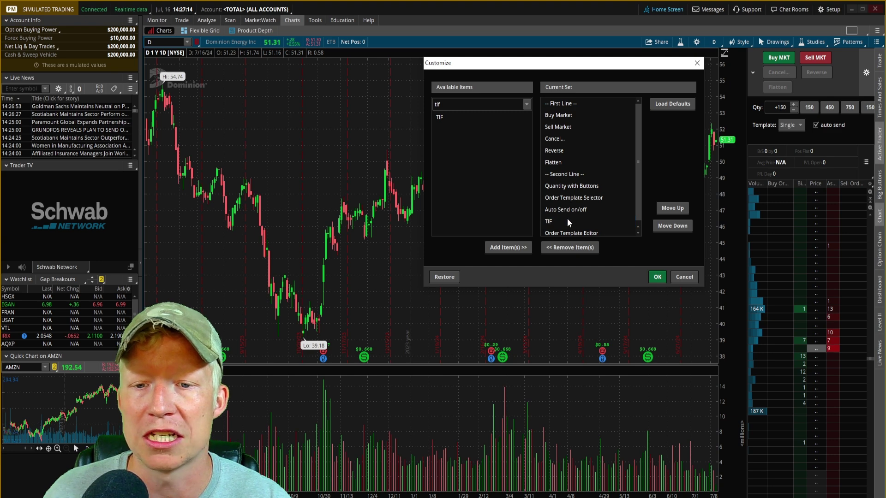
left_click(555, 224)
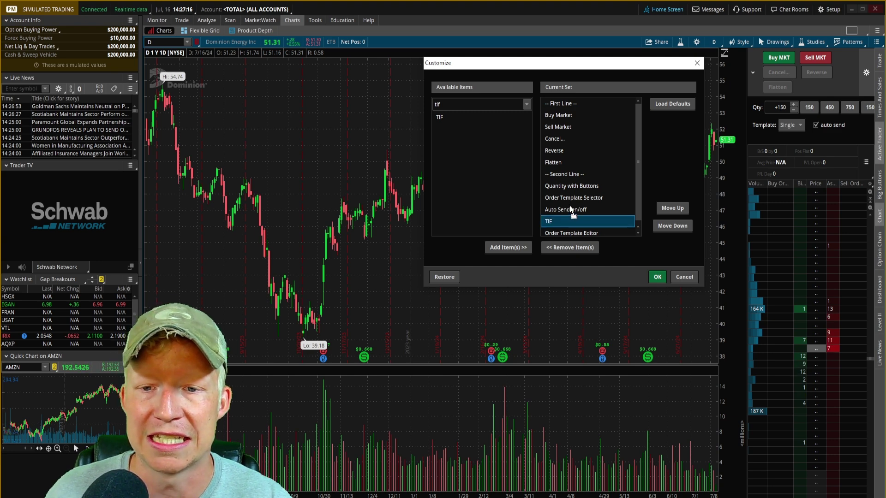
left_click(657, 277)
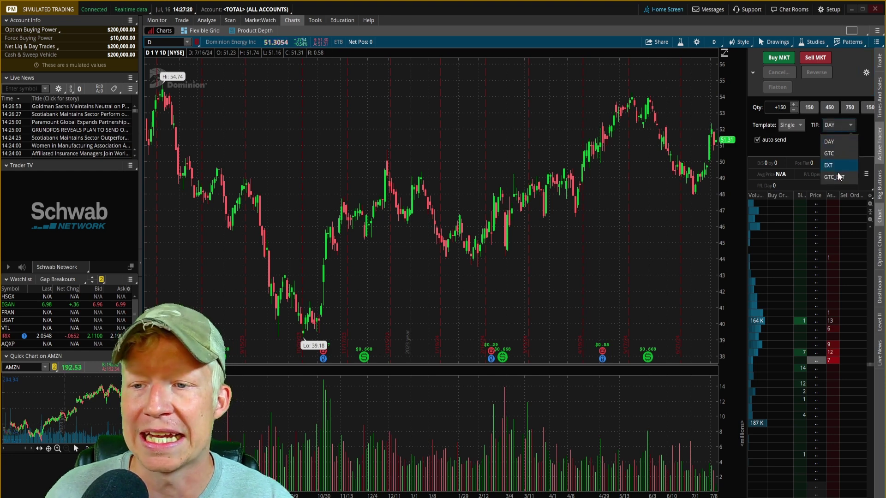
left_click(851, 152)
Search the available Active Trader buttons for "buy" and close the customization without changing the current set
left_click(866, 72)
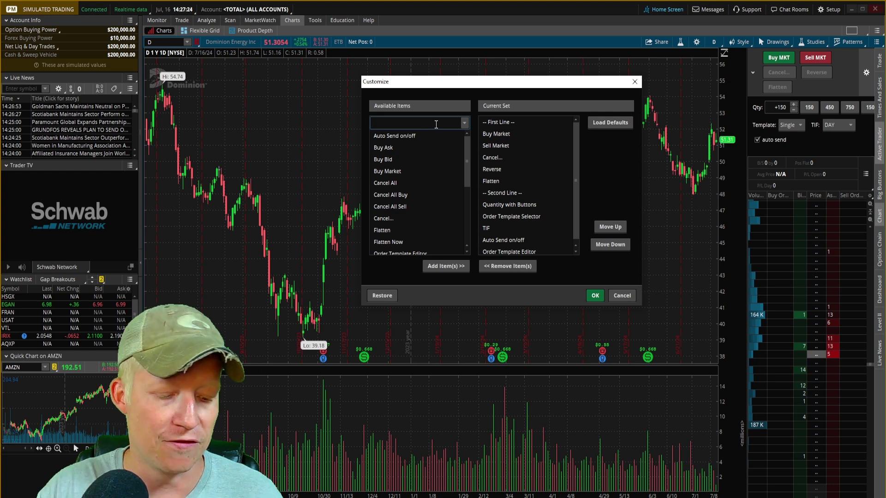
type("lim")
key("BackSpace")
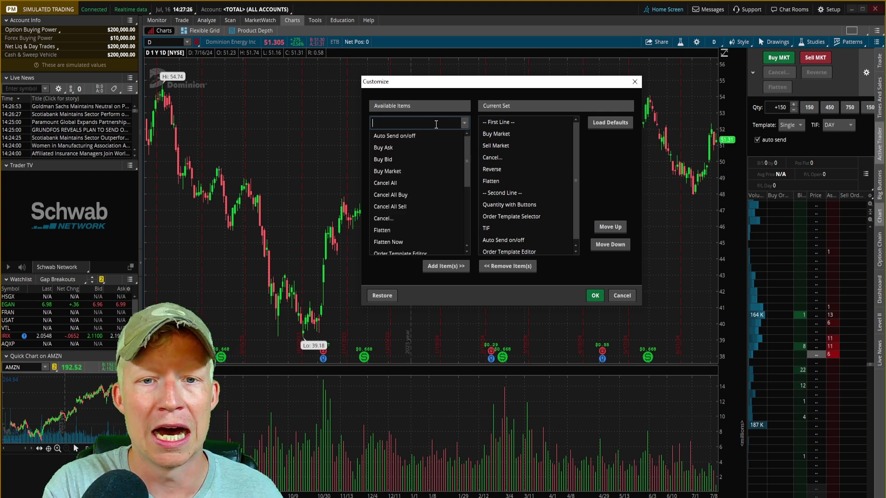
type("buy")
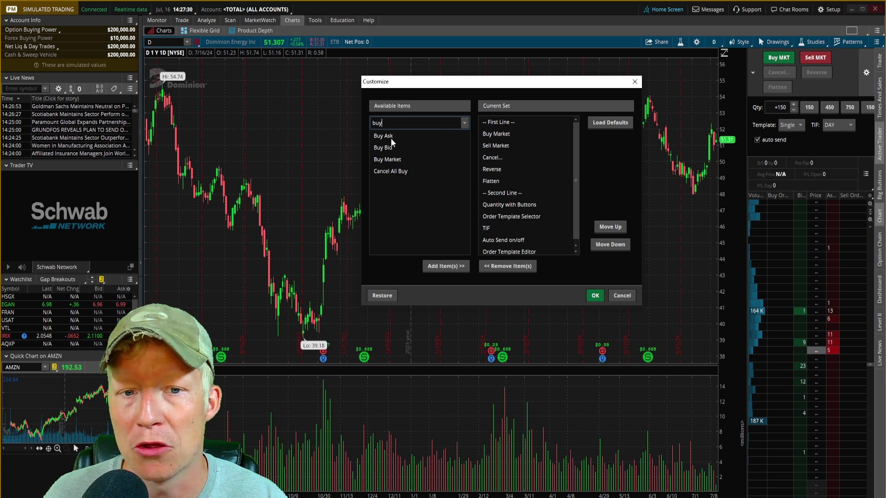
left_click(634, 83)
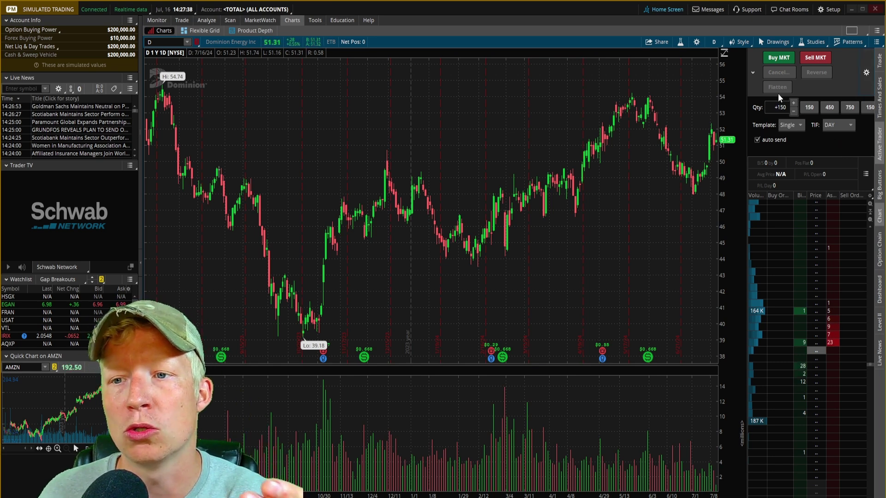
Collapse the quantity and template controls in Active Trader and widen the ladder's Price column so full prices are readable
left_click(787, 60)
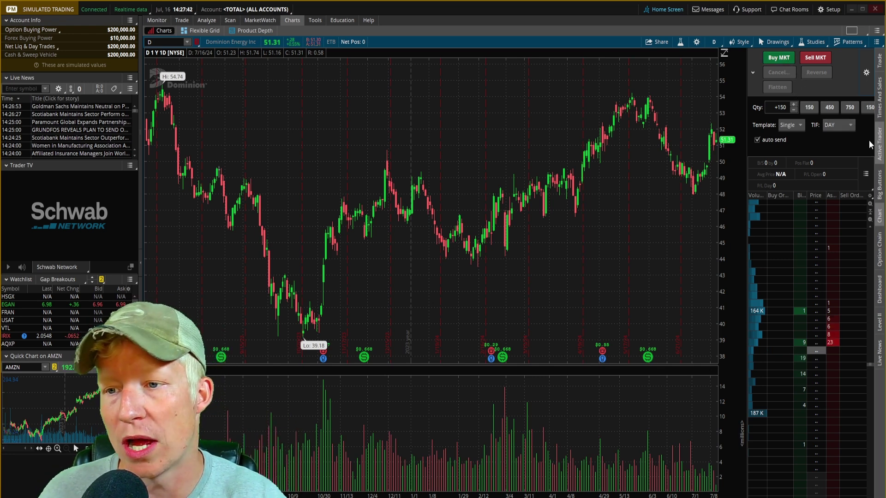
left_click(752, 73)
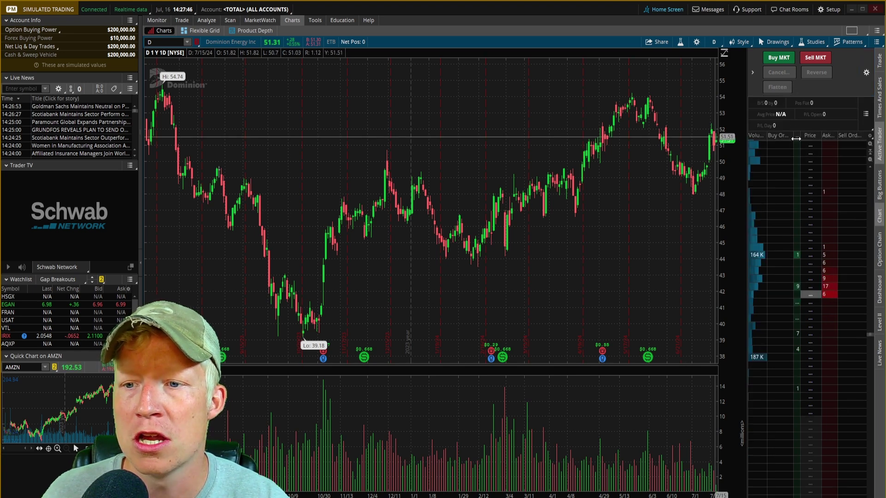
left_click_drag(826, 137, 795, 197)
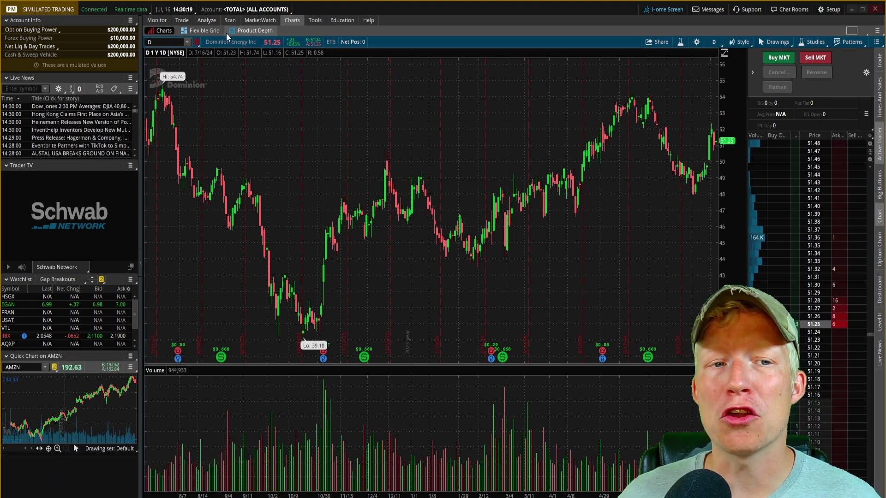
Build a two-by-two Flexible Grid by adding a second cell to the upper row and removing one from the lower row
left_click(209, 32)
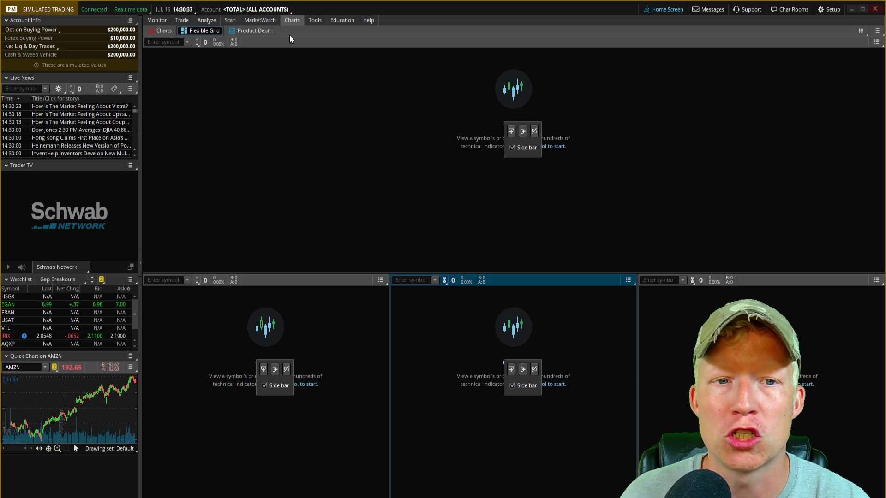
left_click(511, 133)
left_click(534, 193)
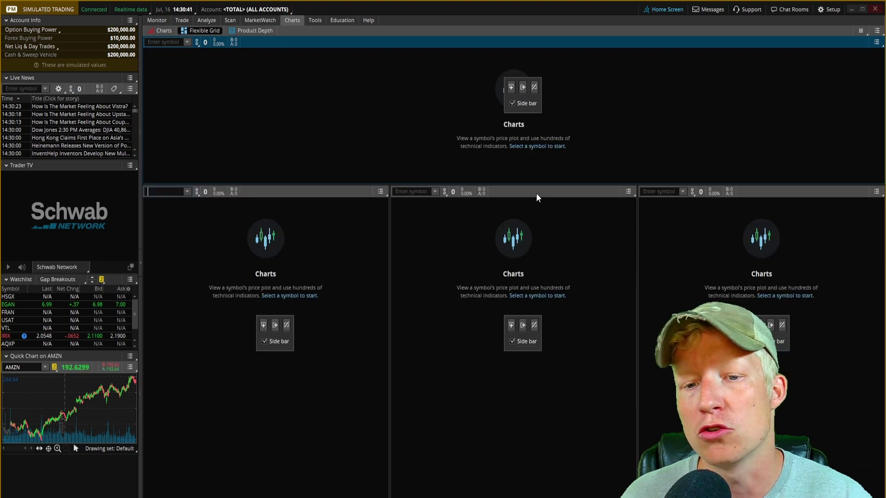
left_click(522, 87)
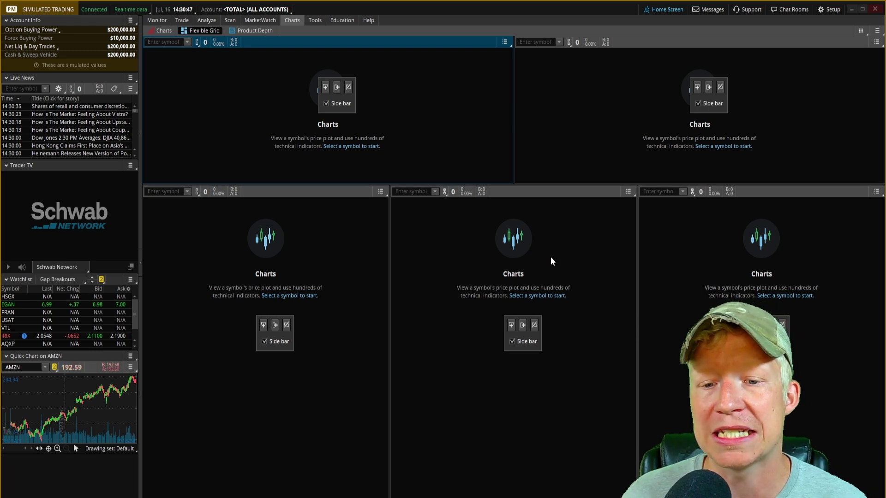
left_click(782, 325)
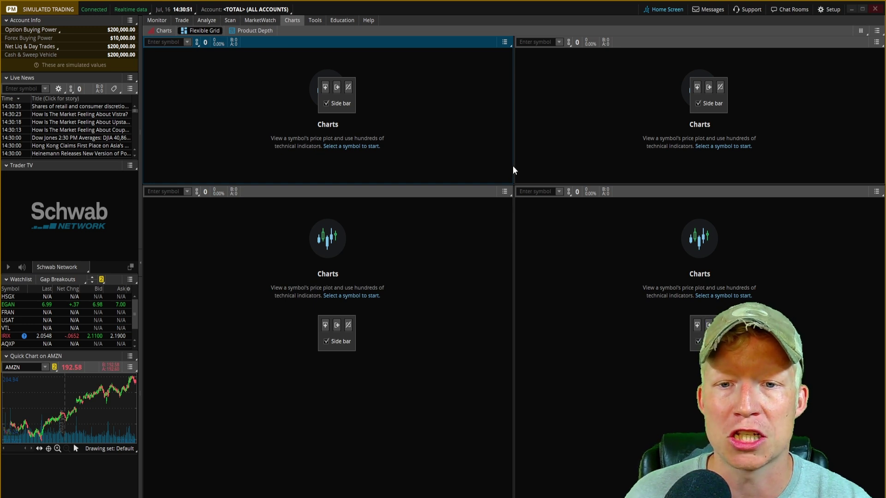
Widen the upper-right and lower-left grid cells, make the upper row taller, and toggle the upper-left cell's side bar off and on
left_click_drag(513, 167, 412, 156)
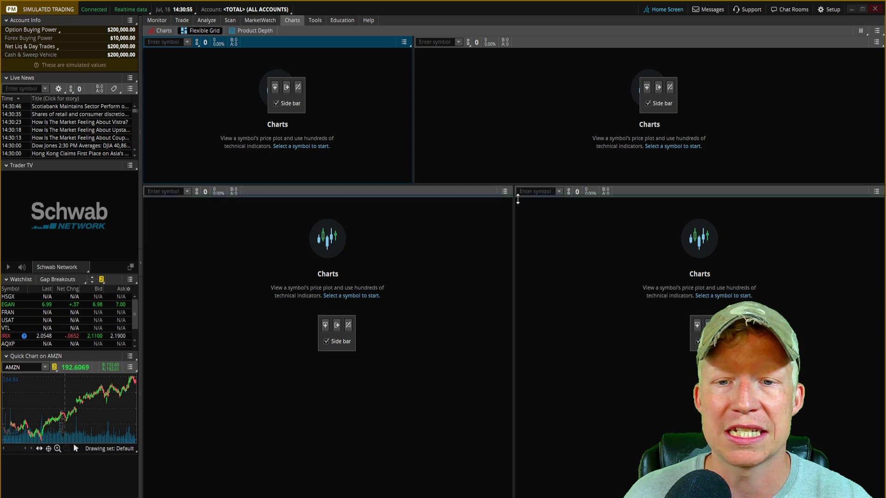
left_click_drag(517, 199, 514, 266)
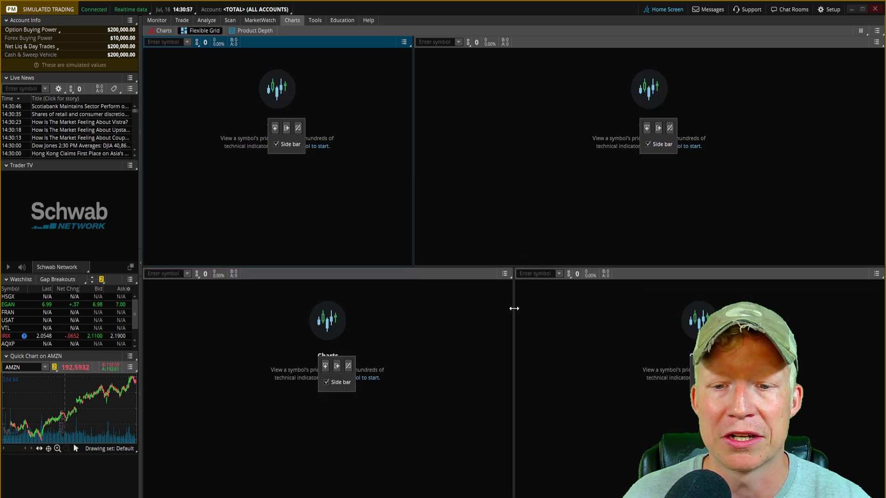
left_click_drag(513, 308, 695, 321)
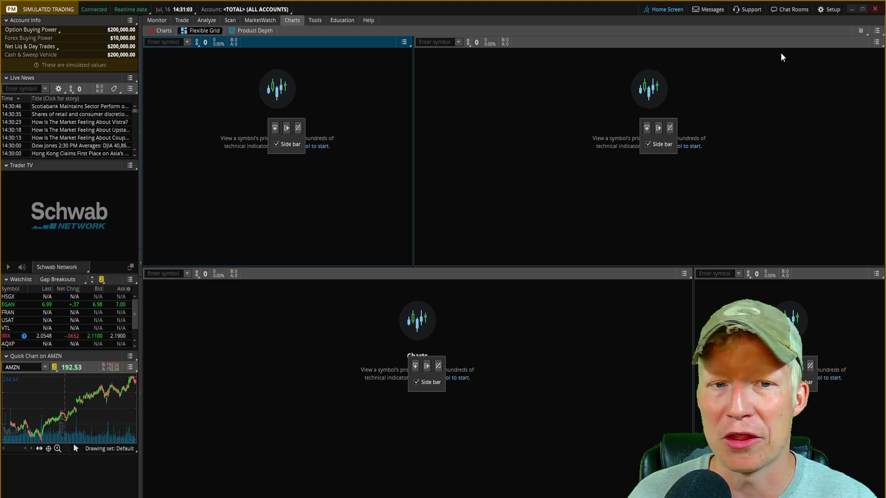
left_click(283, 145)
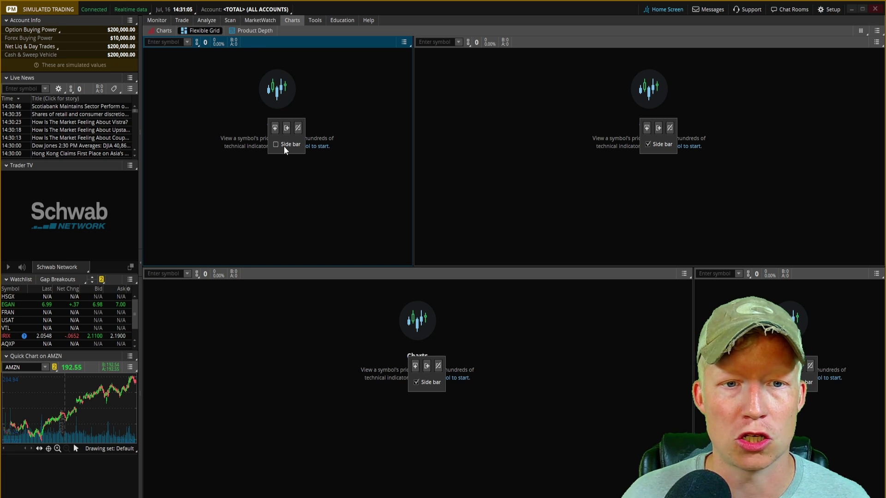
left_click(284, 146)
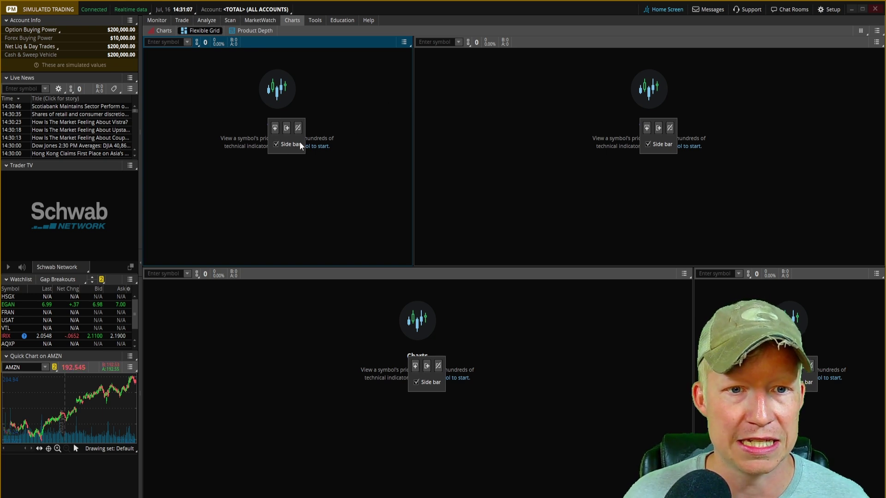
Load SPY in the upper-left grid cell and link that cell to the Red symbol group
left_click(171, 42)
type("SPY")
key("Return")
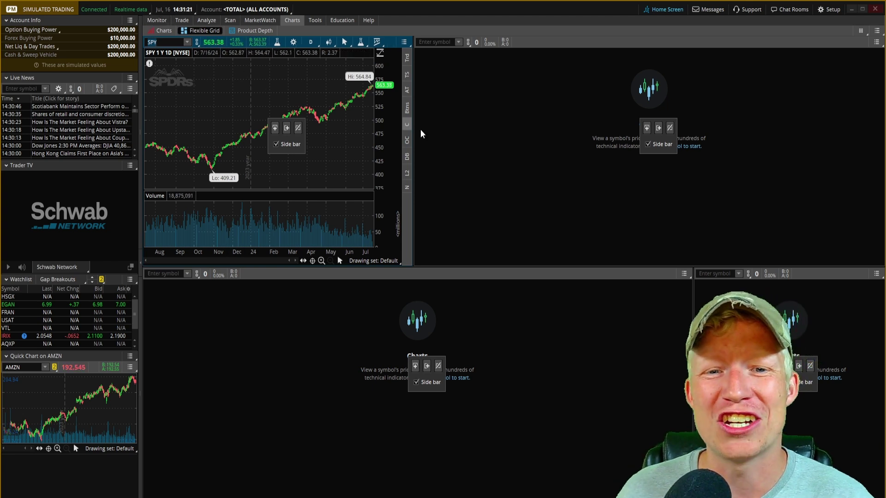
left_click(197, 43)
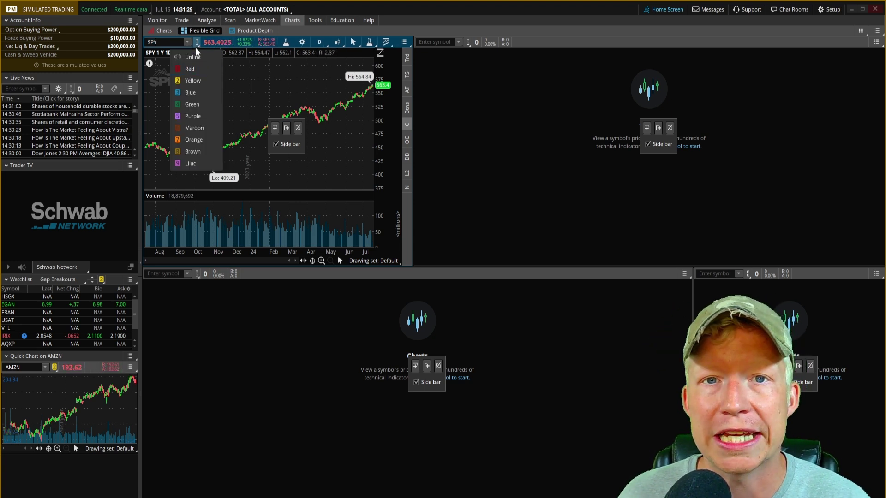
left_click(190, 69)
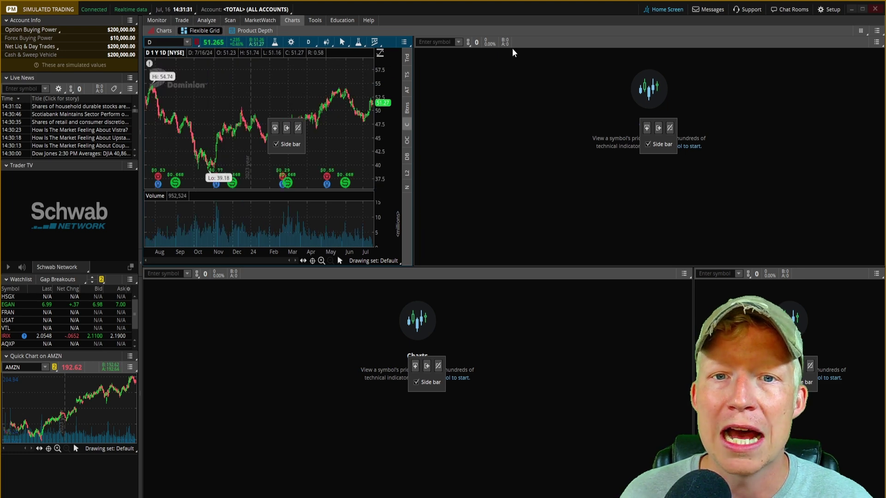
Switch the upper-left grid cell's symbol link to the Yellow group
left_click(467, 42)
left_click(197, 42)
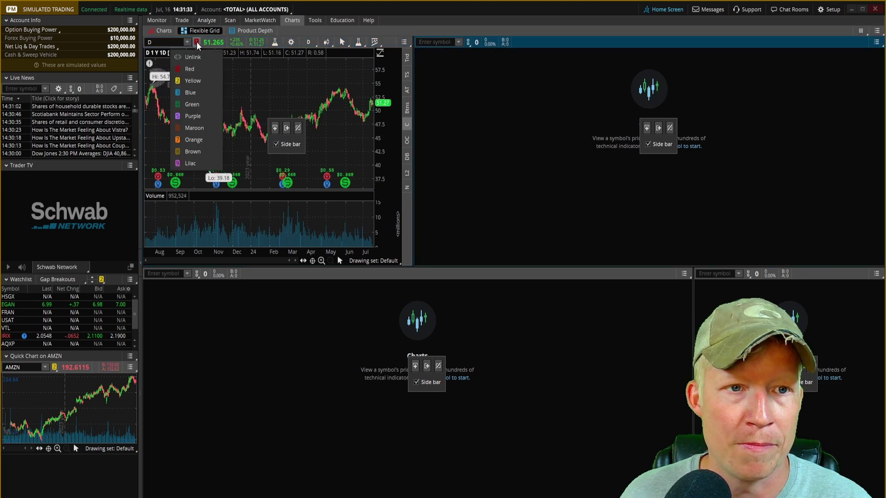
left_click(190, 81)
Look at the main chart and its symbol link outside the grid, and return to the Flexible Grid
left_click(160, 21)
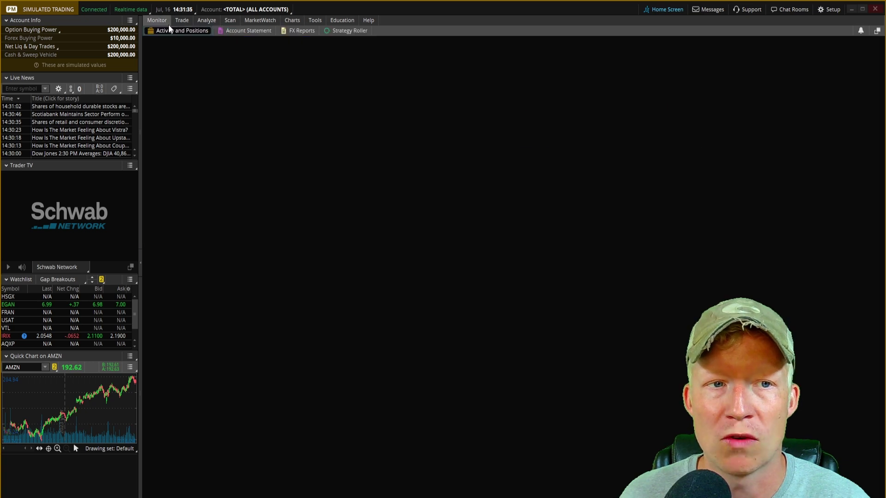
left_click(290, 21)
left_click(153, 31)
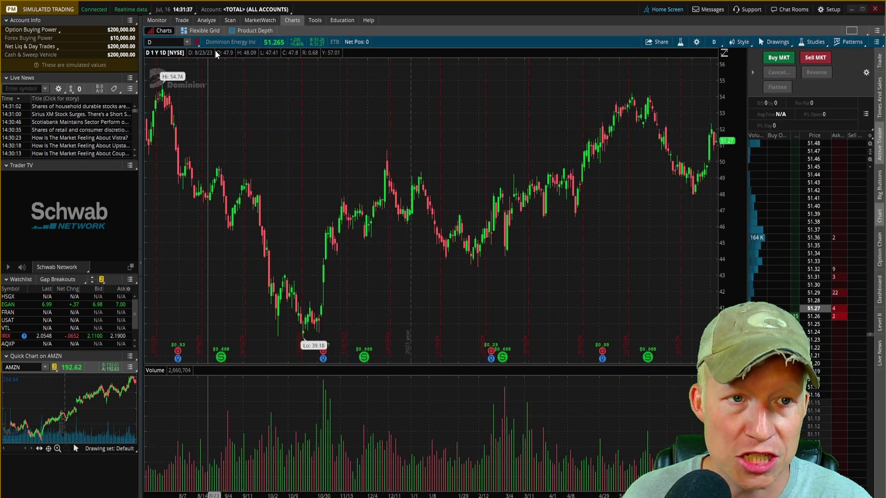
left_click(203, 32)
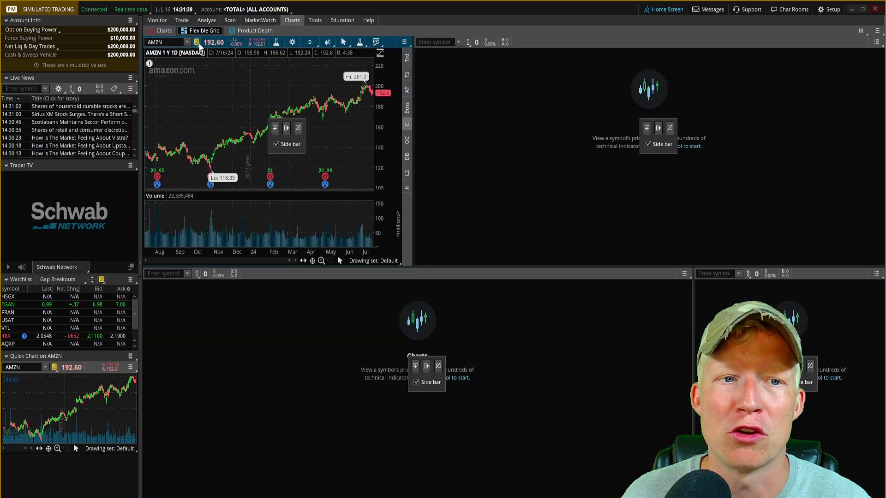
Link the remaining three grid cells to the Yellow symbol group
left_click(467, 42)
left_click(463, 82)
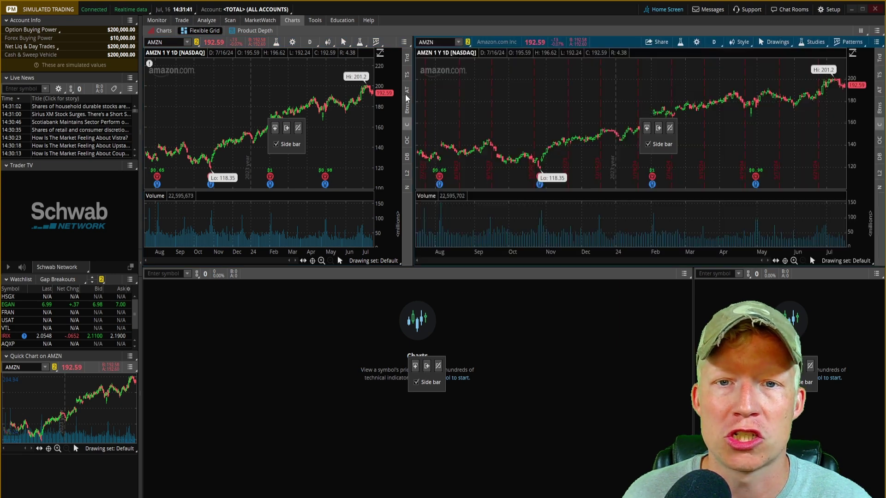
left_click(196, 274)
left_click(186, 312)
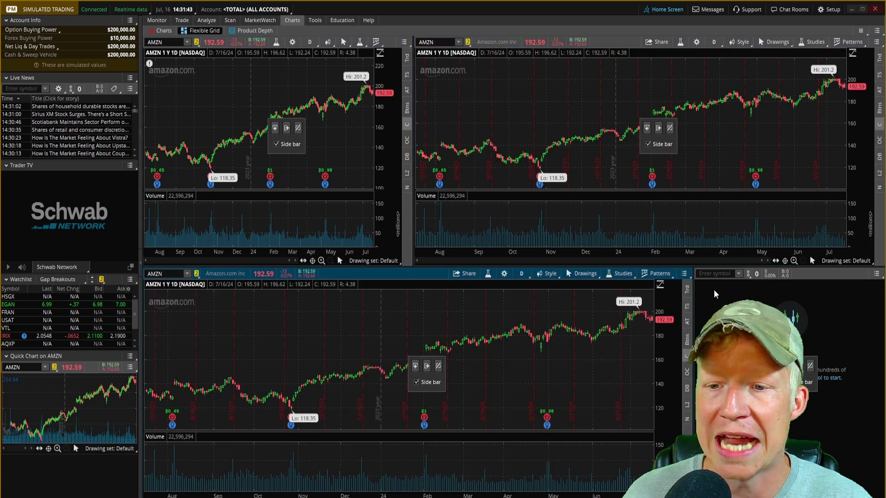
left_click(747, 274)
left_click(741, 313)
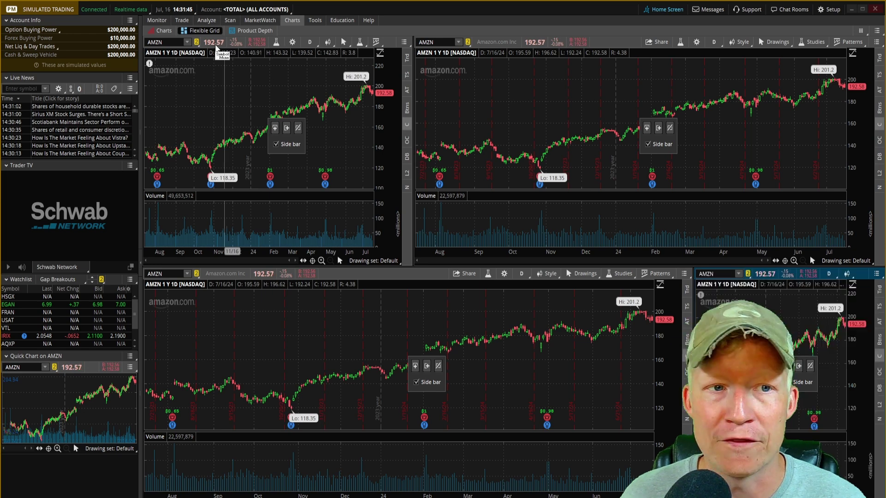
Load DKNG in the upper-left chart so all Yellow-linked cells follow it
left_click(205, 51)
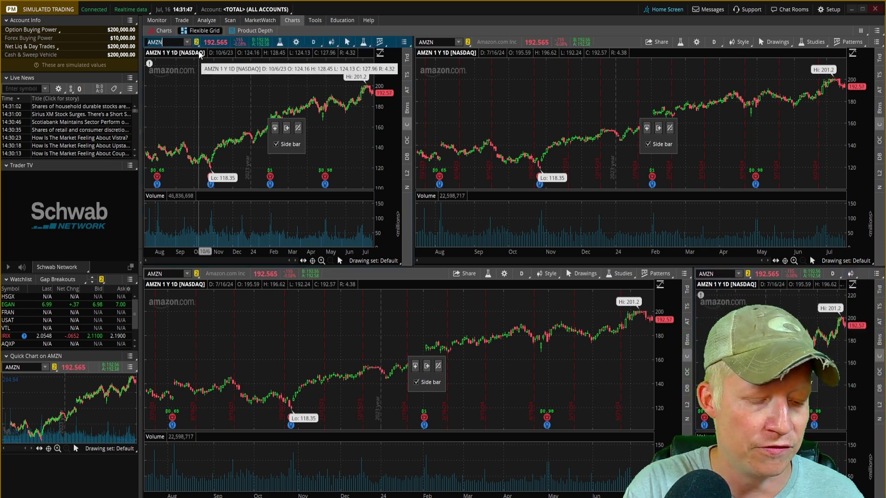
type("DKNG")
key("Return")
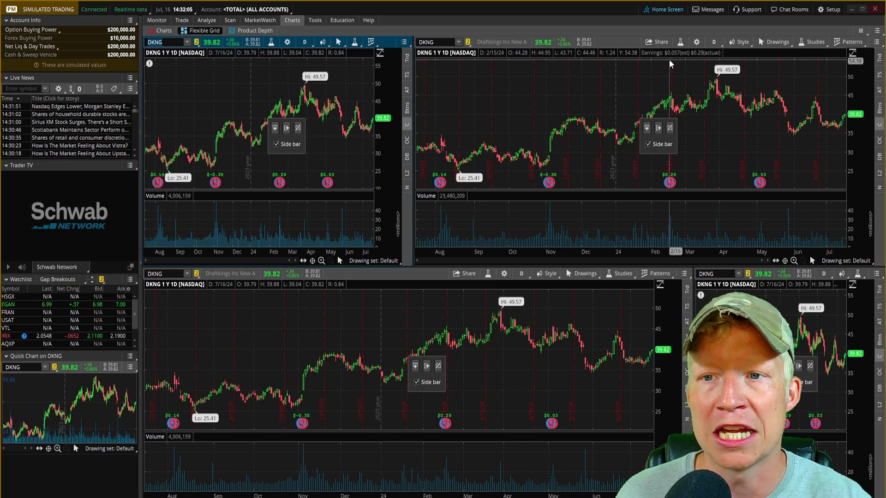
Set the upper-right chart's time frame to 180 D : 4h and the lower-left chart's to 5 D : 5m
left_click(713, 42)
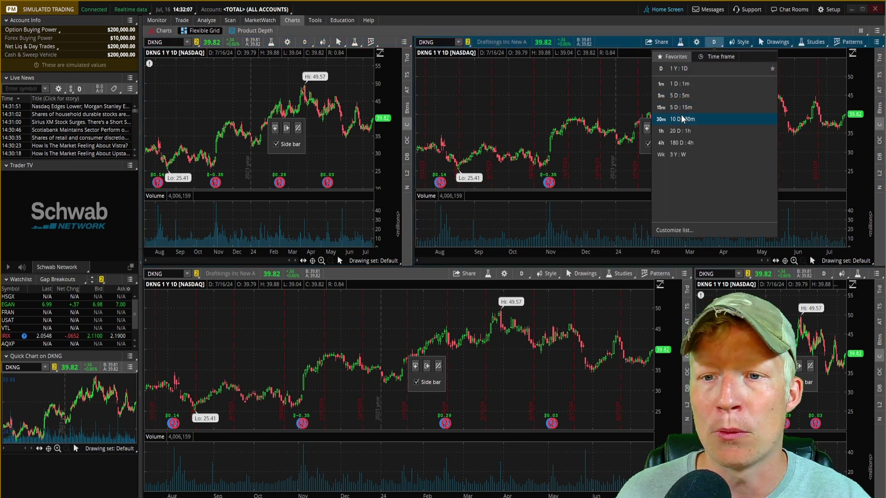
left_click(681, 143)
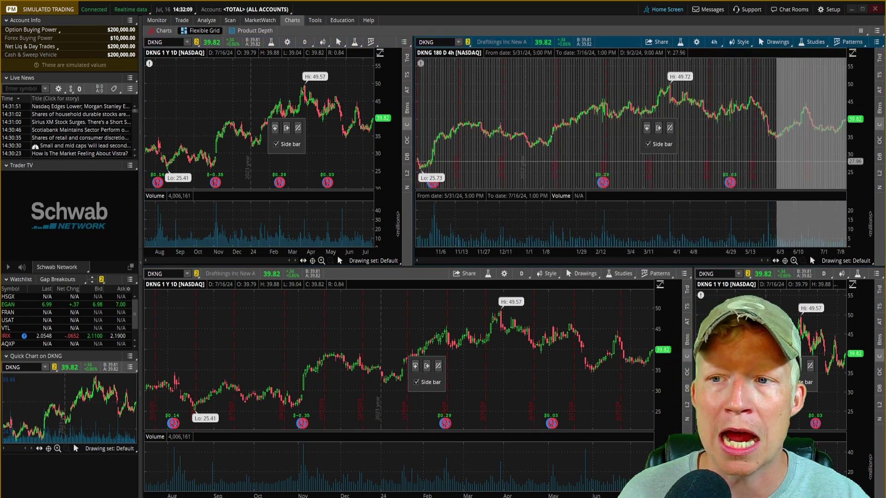
left_click_drag(845, 162, 845, 162)
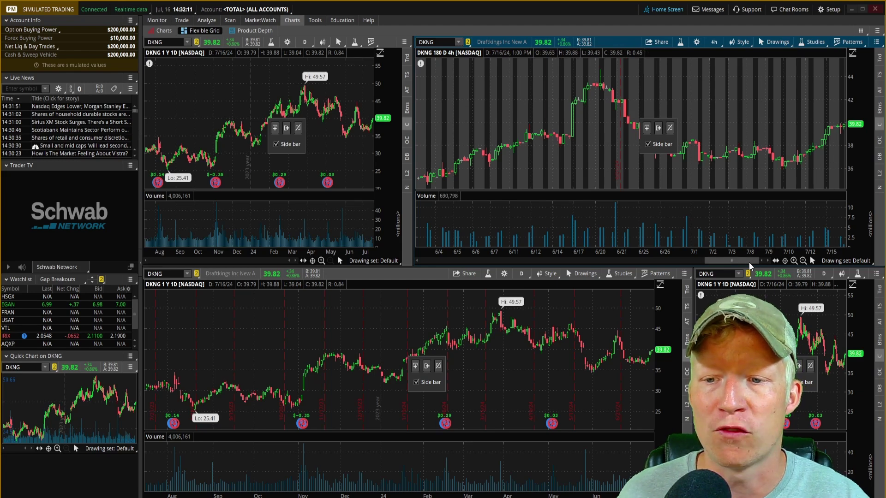
left_click(521, 273)
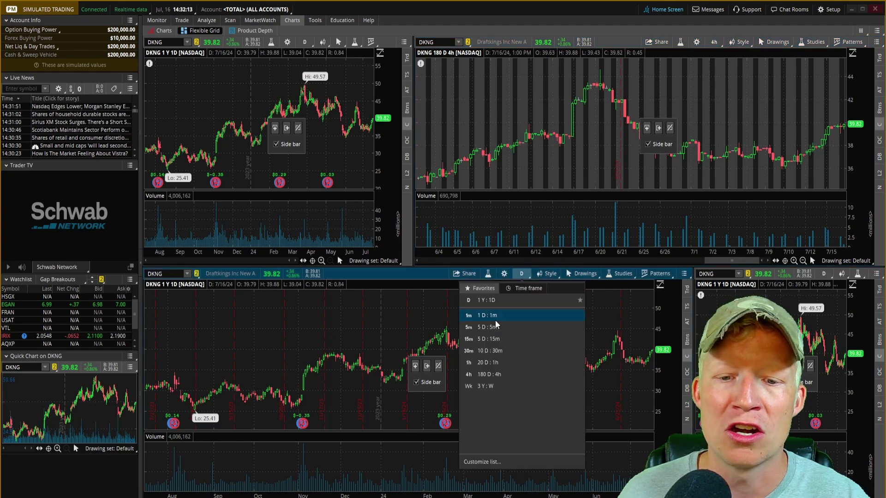
left_click(487, 328)
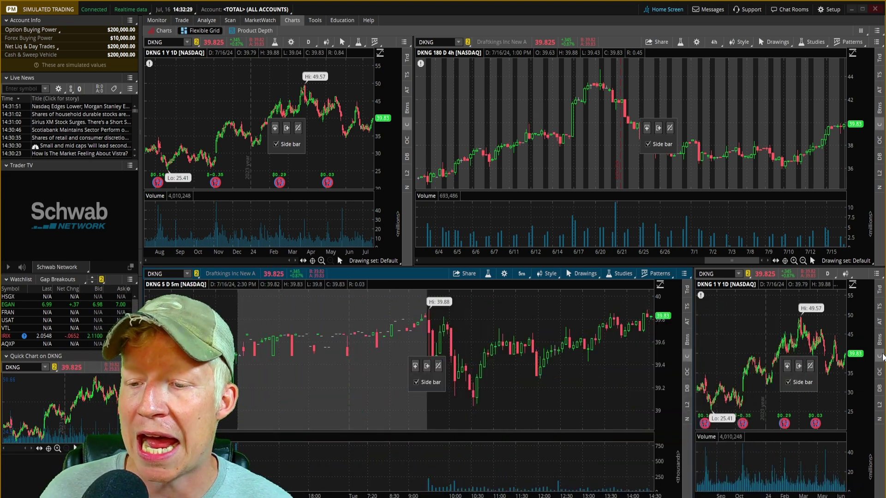
Replace the chart in the lower-right grid cell with Active Trader
left_click(880, 358)
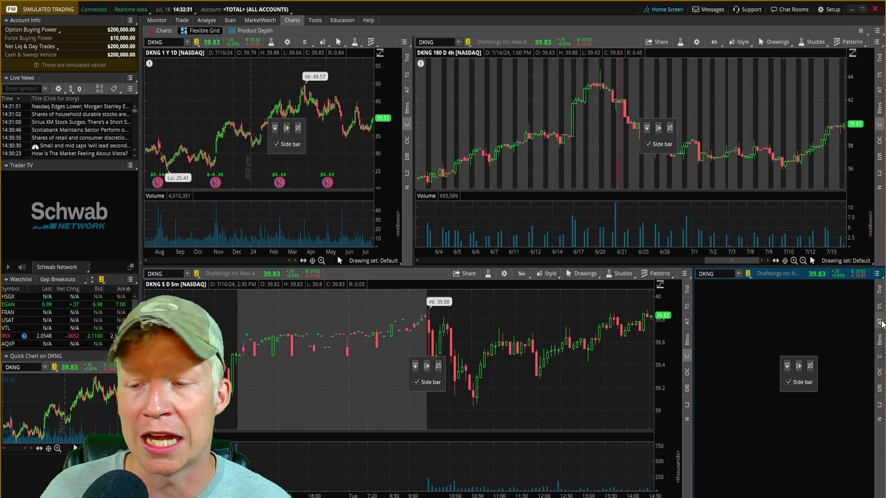
left_click(880, 323)
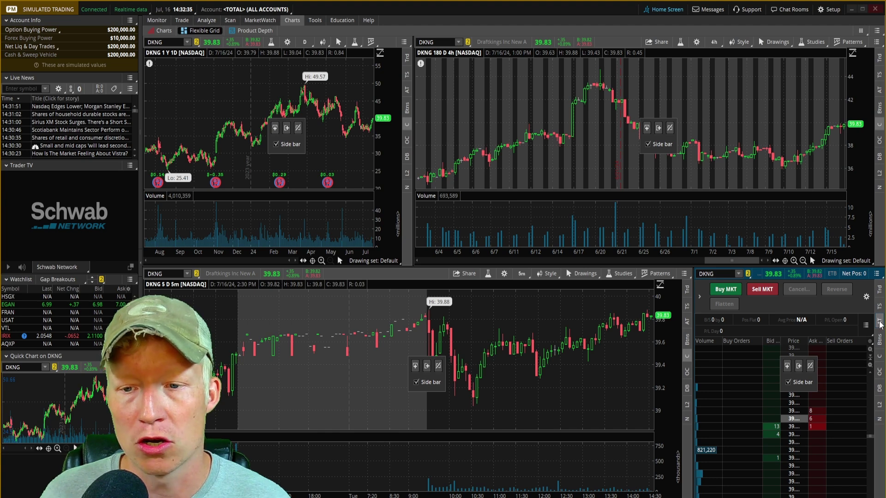
Load AMZN in the Flexible Grid's upper-left chart so all Yellow-linked cells follow it
left_click(163, 31)
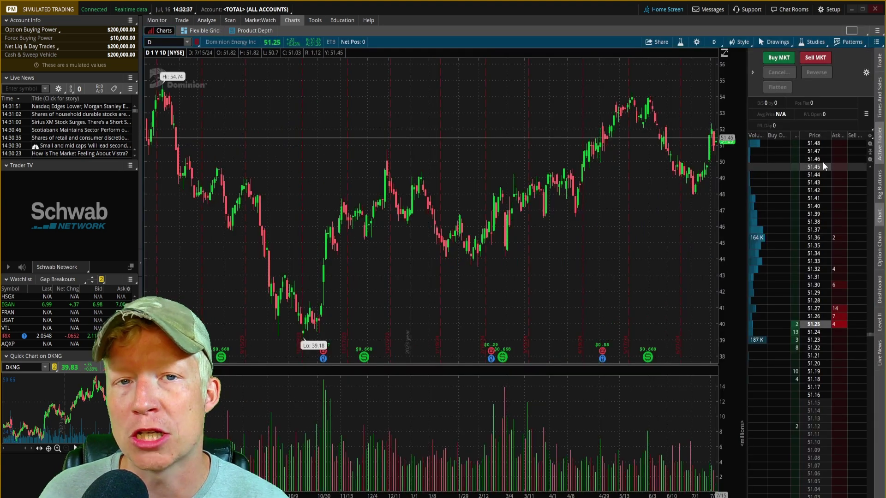
left_click(201, 31)
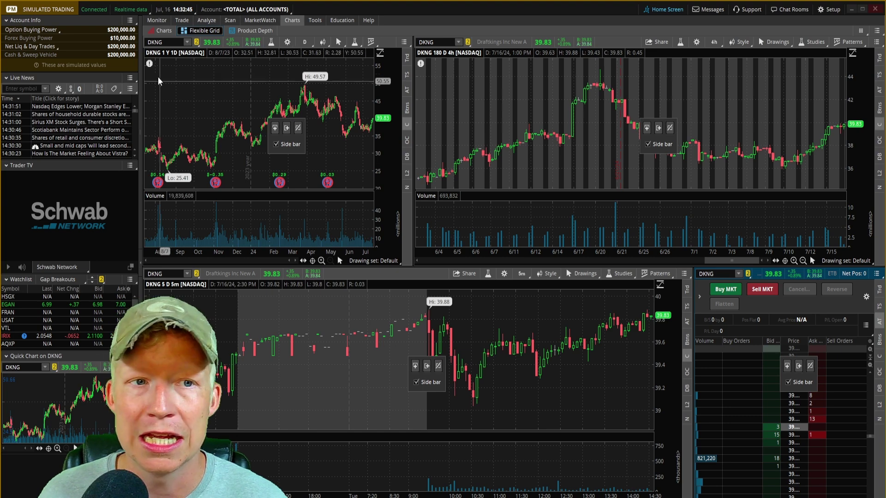
left_click(159, 42)
type("AMZN")
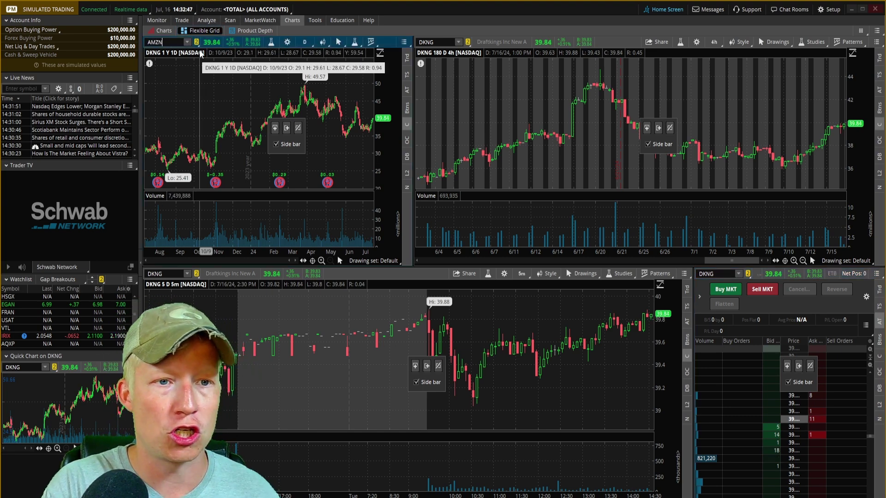
key("Return")
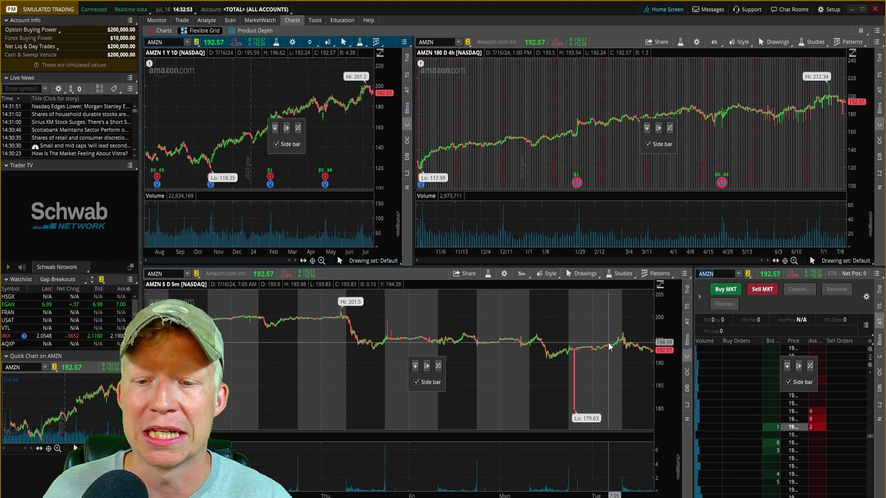
Load the saved Treyding style on all three charts in the grid
left_click_drag(543, 323, 652, 323)
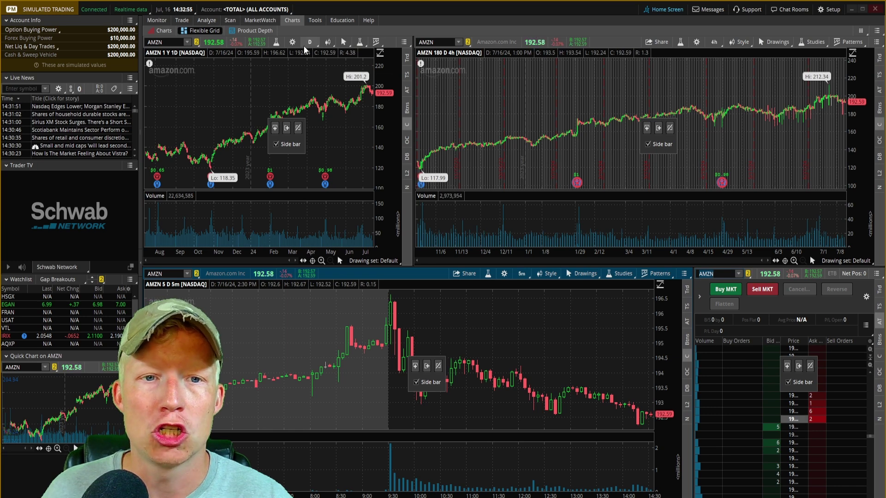
left_click(327, 44)
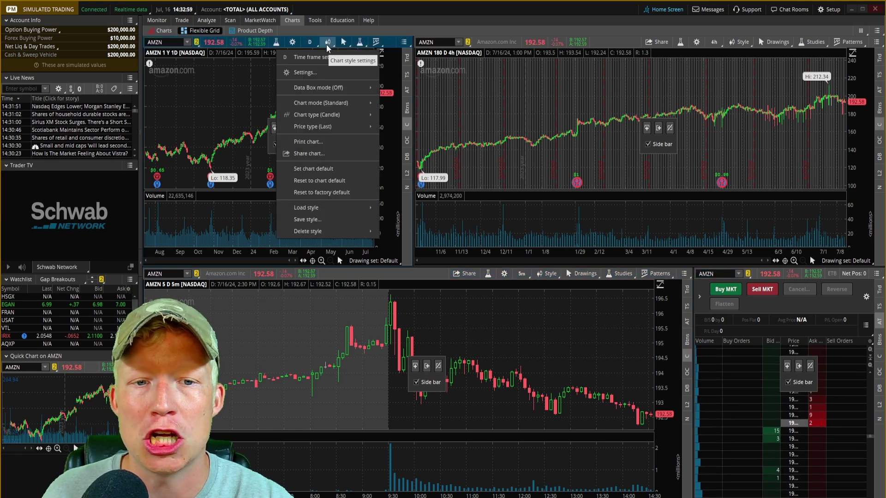
mouse_move(334, 210)
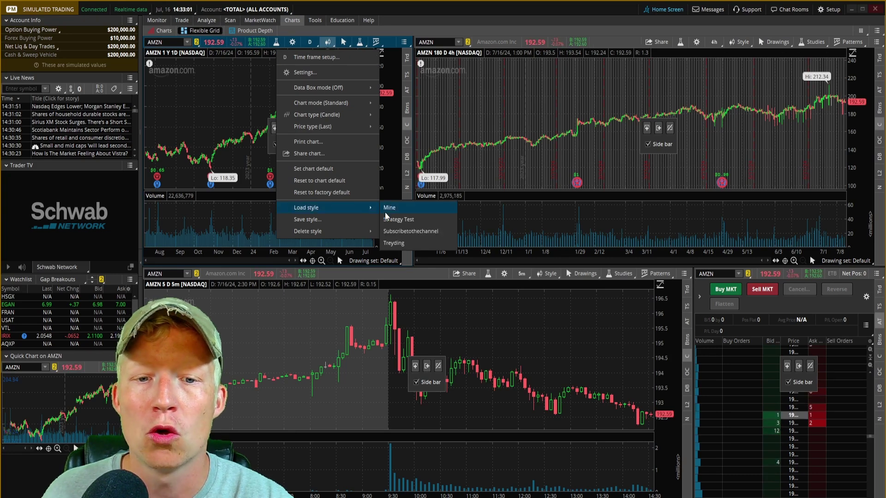
left_click(400, 243)
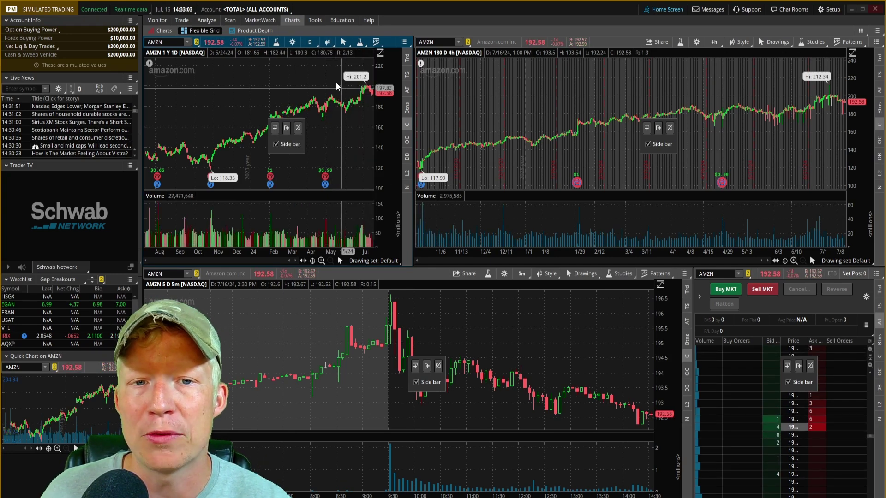
left_click(740, 42)
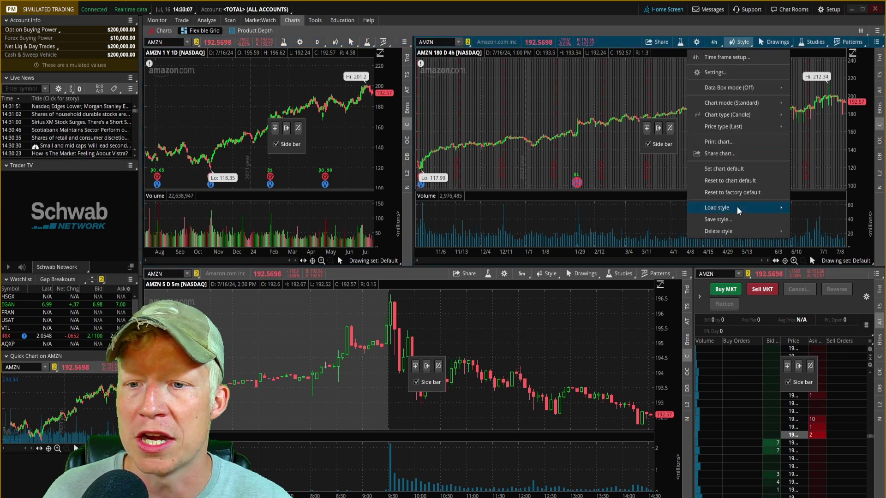
mouse_move(738, 208)
left_click(809, 240)
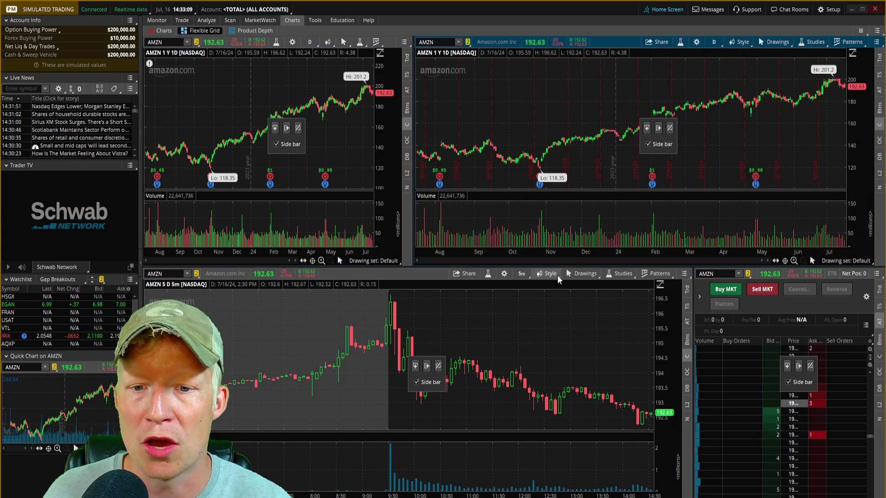
left_click(555, 275)
mouse_move(586, 440)
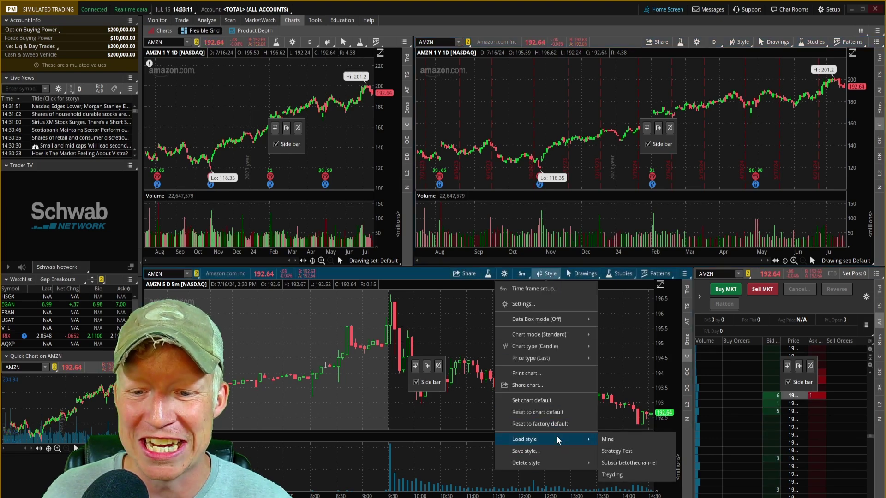
left_click(618, 475)
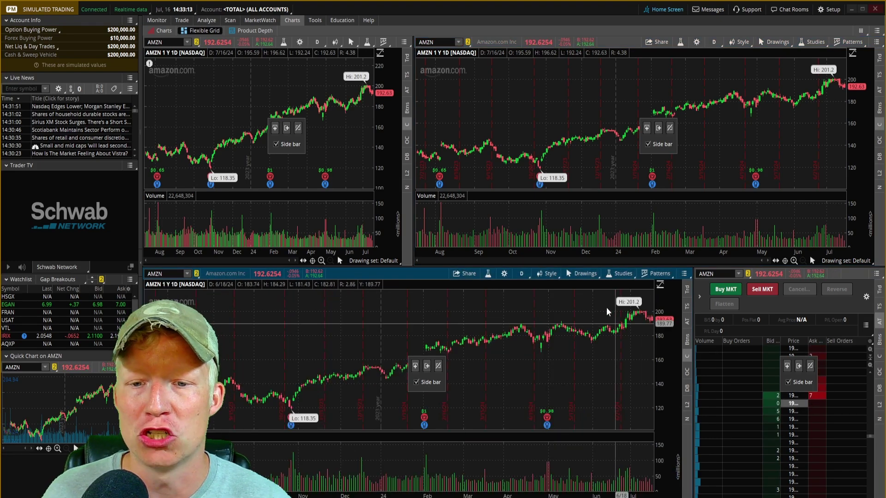
Set the lower-left chart's time frame back to 5 D : 5m and the upper-right chart's to 180 D : 4h
left_click(522, 274)
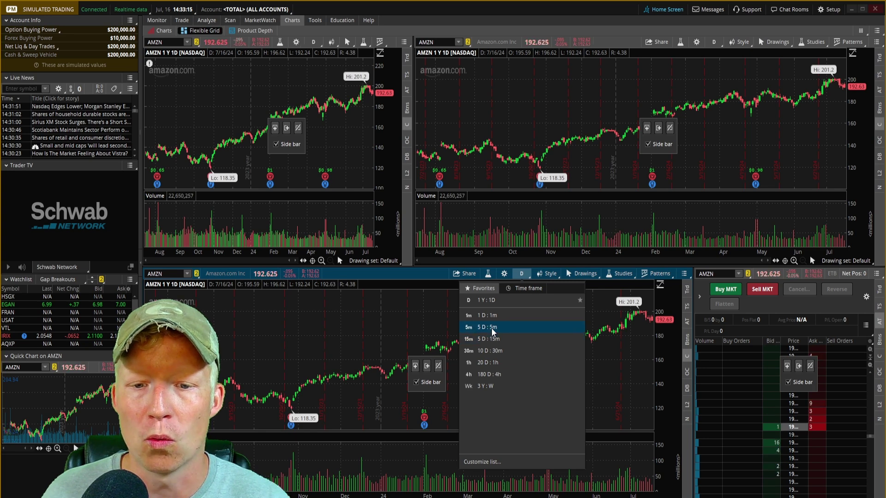
left_click(488, 327)
left_click(714, 42)
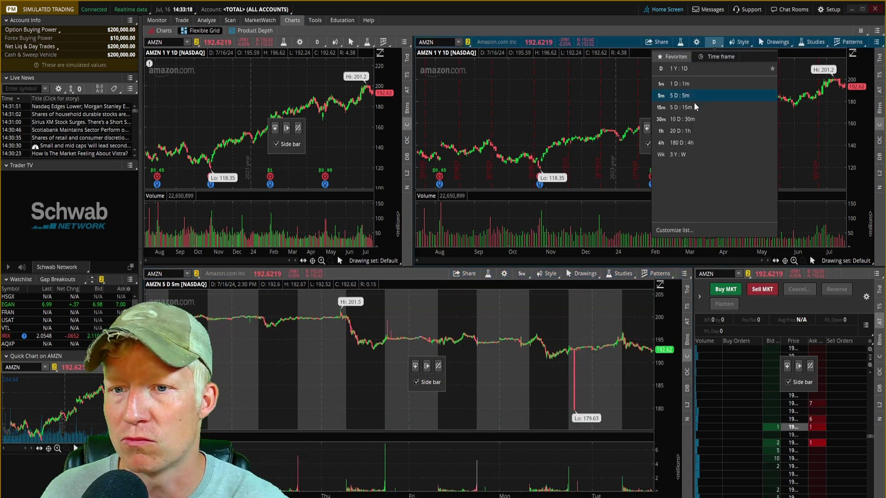
left_click(680, 143)
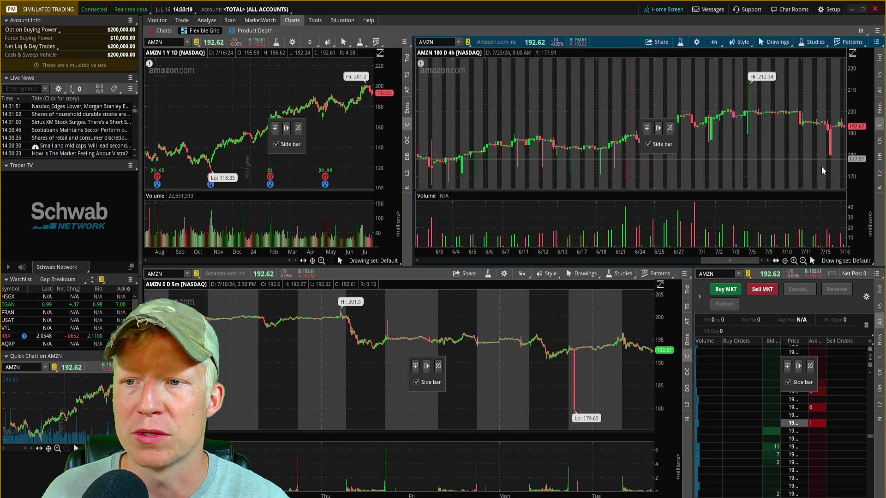
left_click_drag(852, 161, 849, 159)
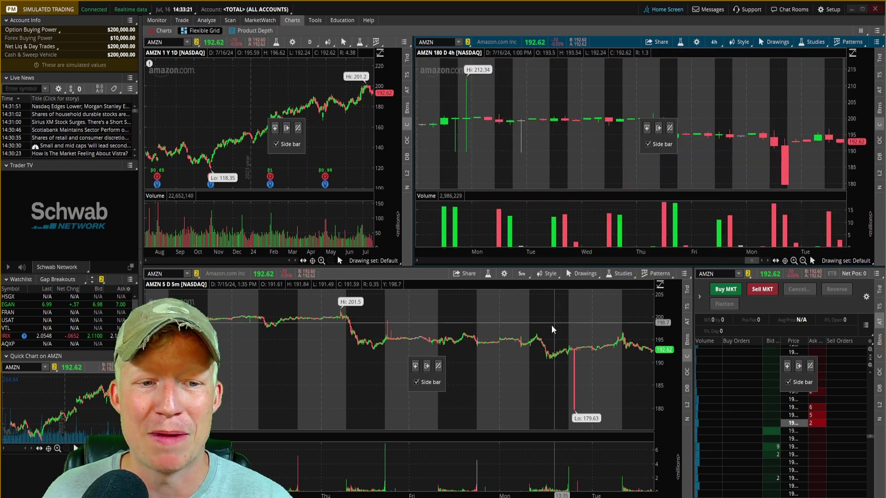
mouse_move(554, 330)
left_mouse_down()
mouse_move(634, 356)
mouse_move(653, 352)
left_mouse_up()
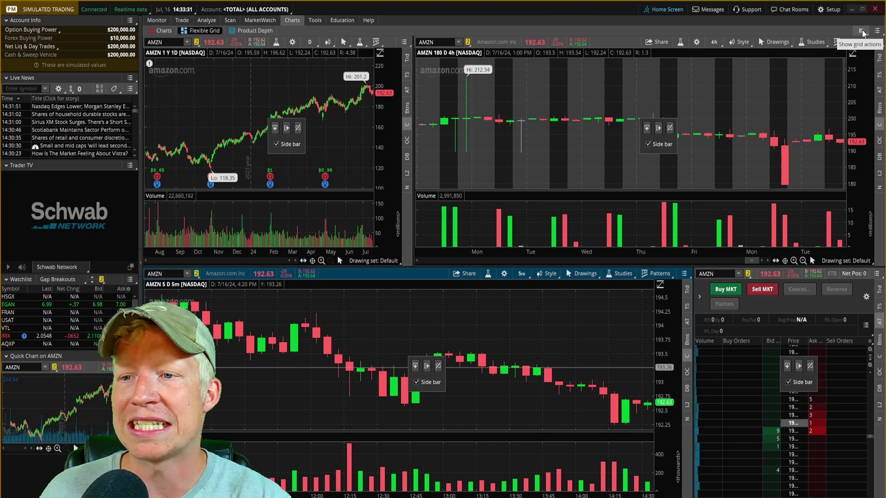
Hide the side bar in all four grid cells
left_click(648, 143)
left_click(276, 144)
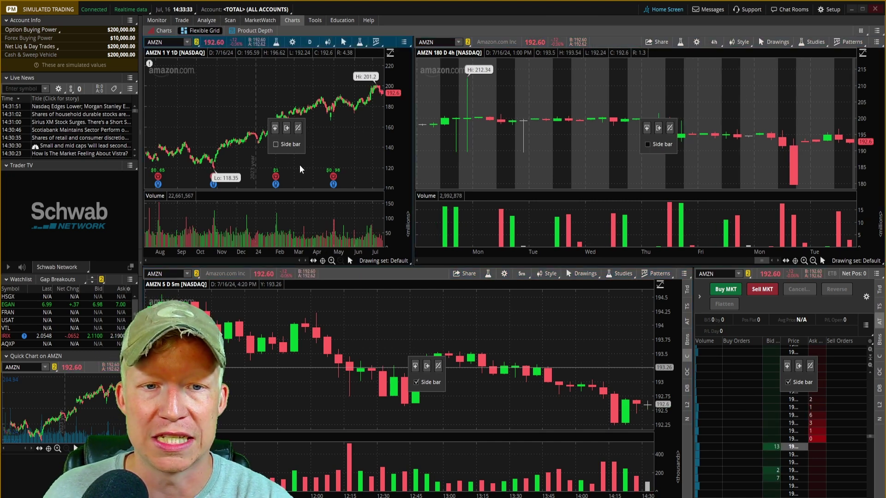
left_click(416, 382)
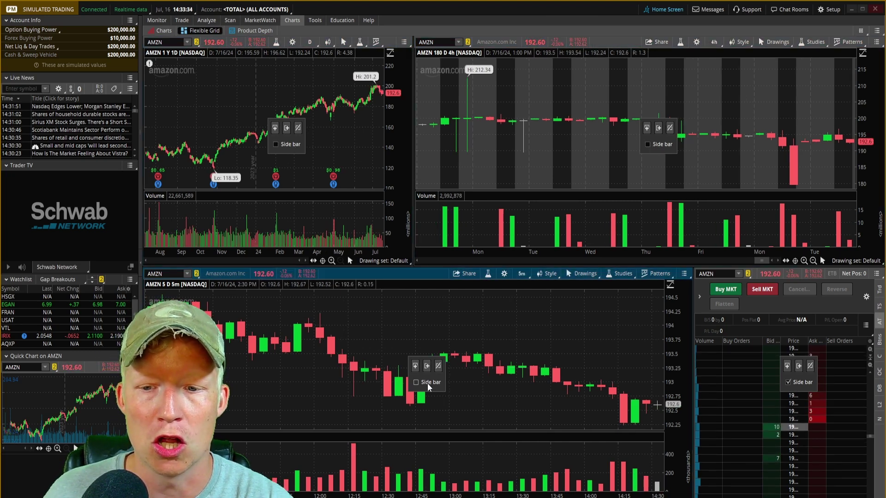
left_click(802, 385)
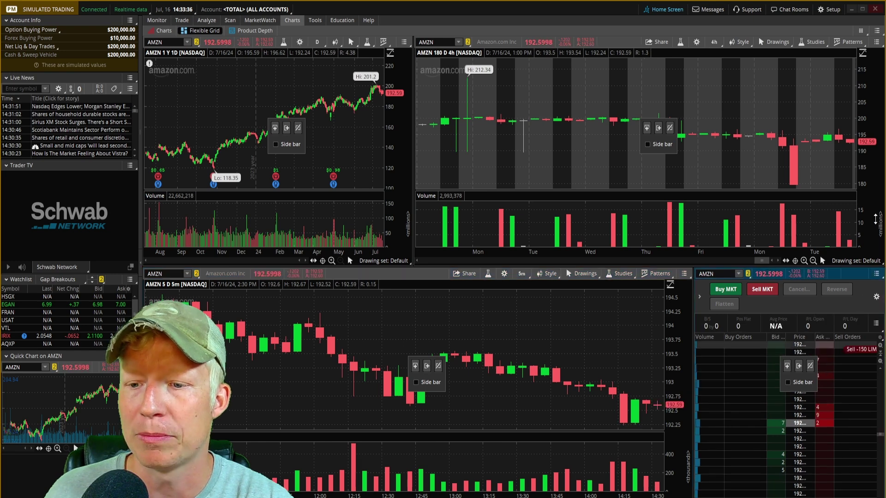
Turn off Customize grid so the cell layout controls are hidden
left_click(861, 32)
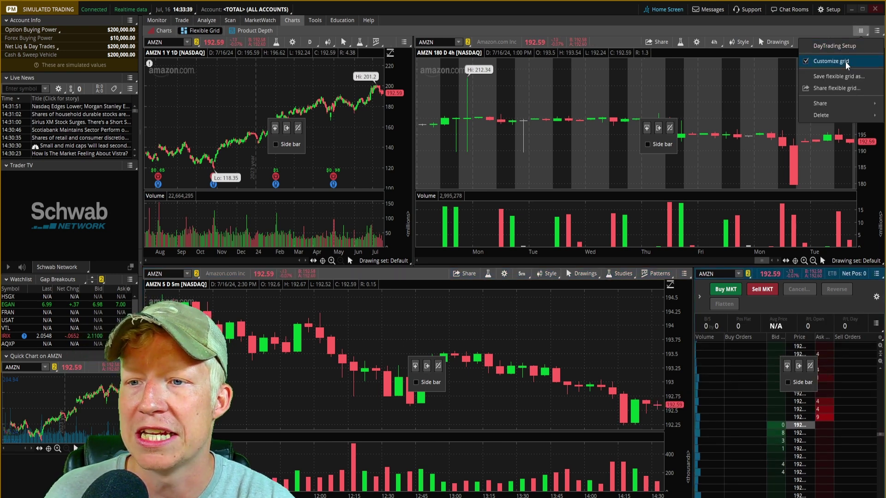
left_click(835, 61)
key("Escape")
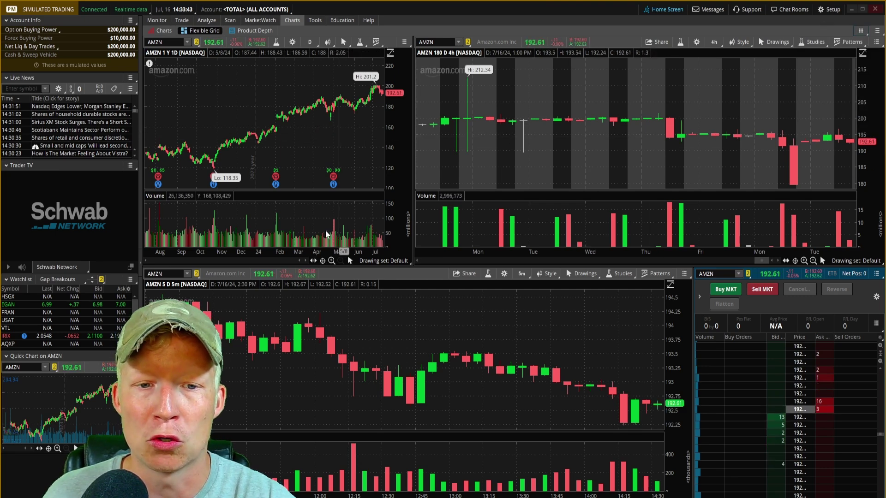
left_click_drag(329, 130, 382, 130)
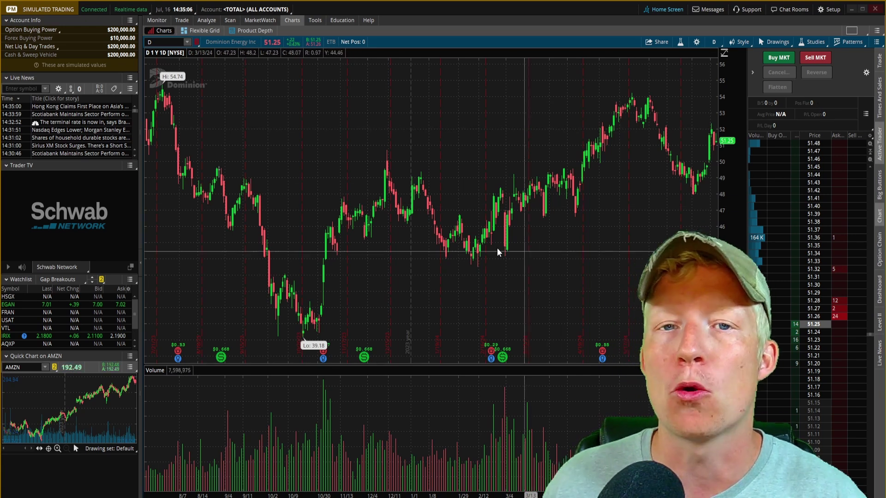
Return to the Flexible Grid, and switch to the other thinkorswim window showing the TSLA strategy chart
left_click(204, 30)
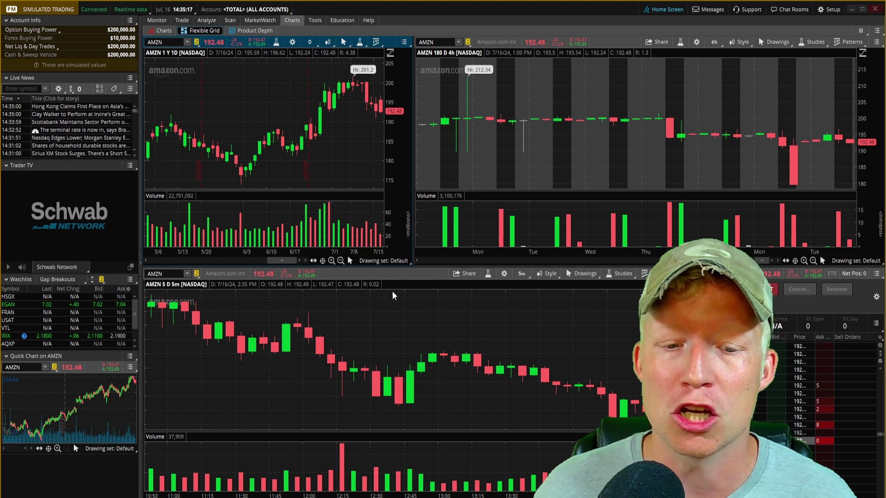
mouse_move(304, 497)
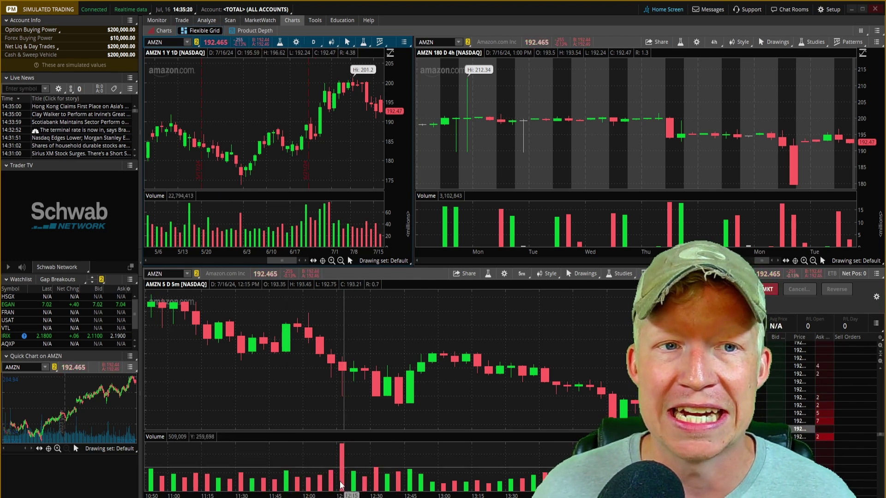
left_click(347, 496)
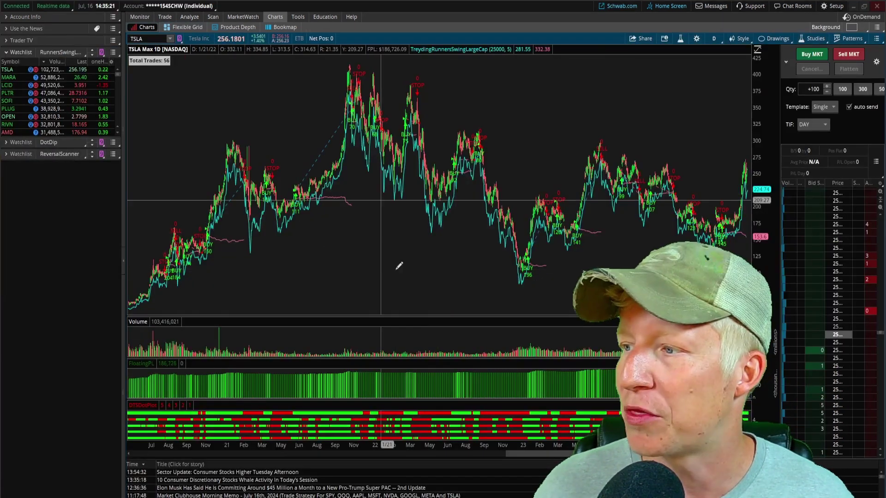
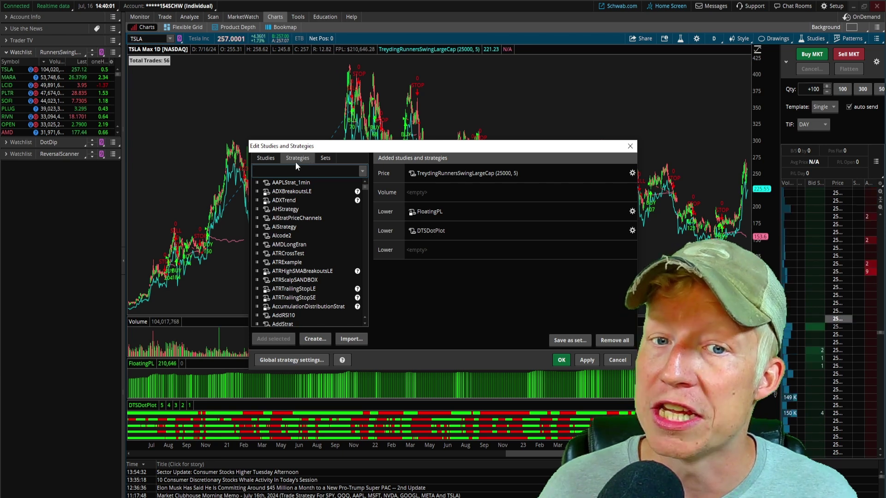
Search the strategies for "treydingrunn", select TreydingRunnersLargeCap without adding it, and confirm the studies editor
type("yding")
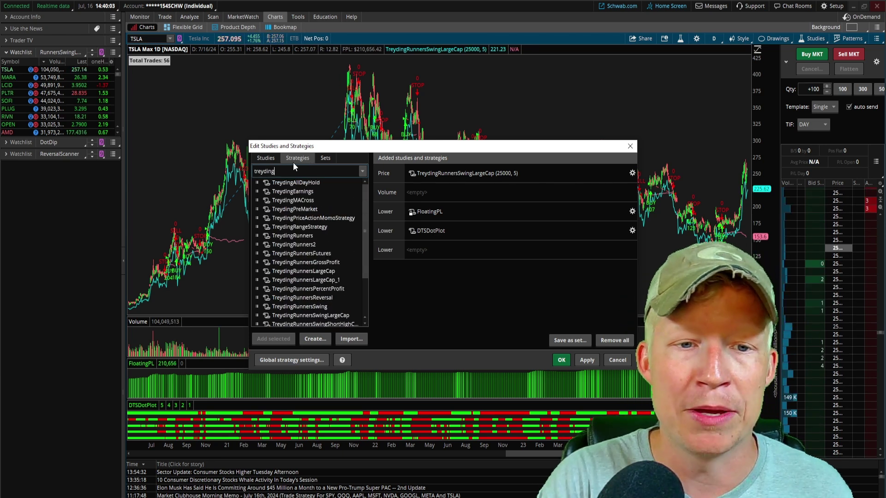
type("runn")
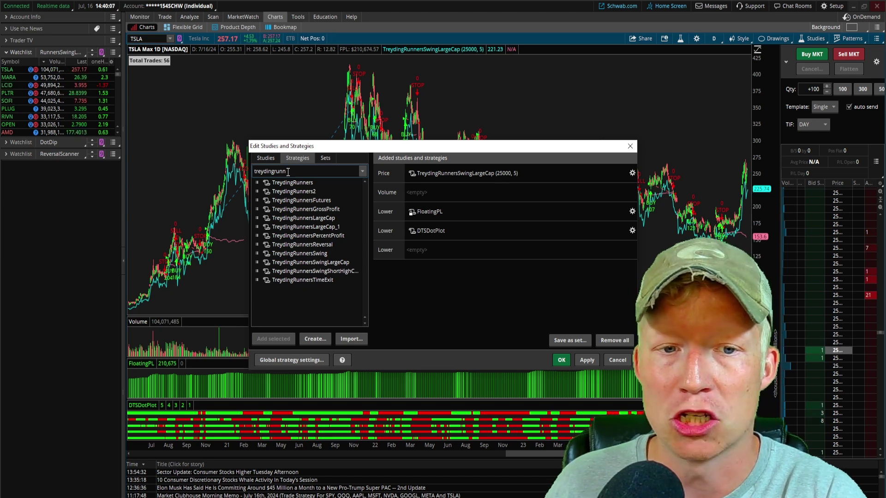
left_click(328, 217)
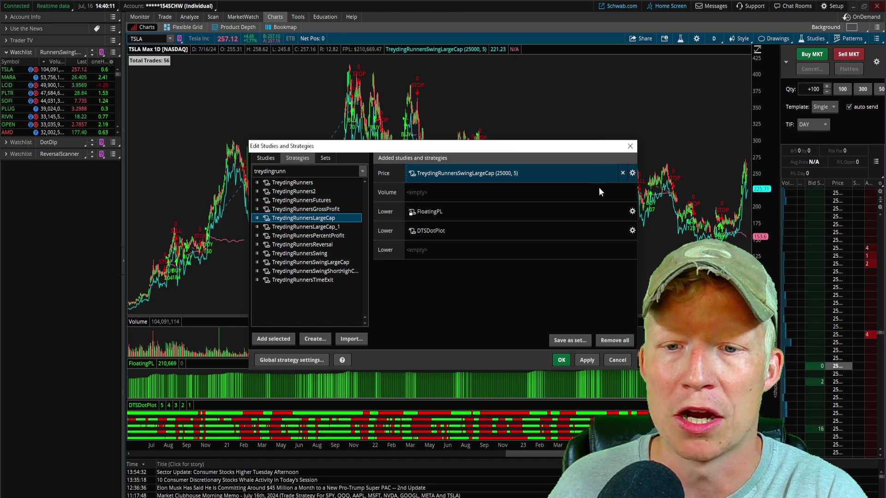
left_click(585, 363)
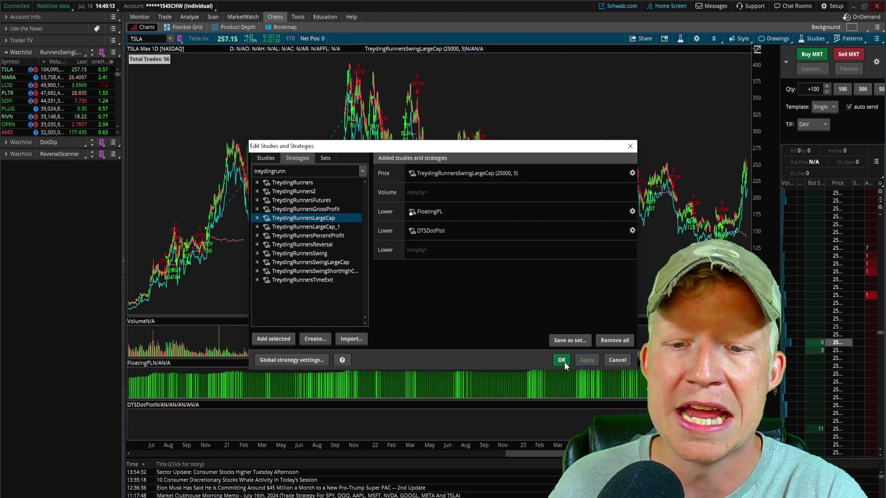
left_click(562, 361)
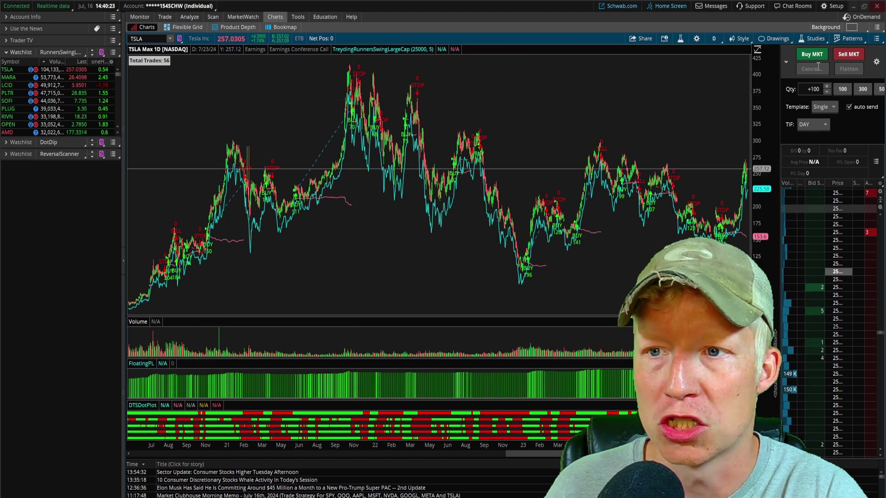
Review the studies and strategies added to the TSLA chart, and close the editor without changes
left_click(812, 38)
left_click(799, 81)
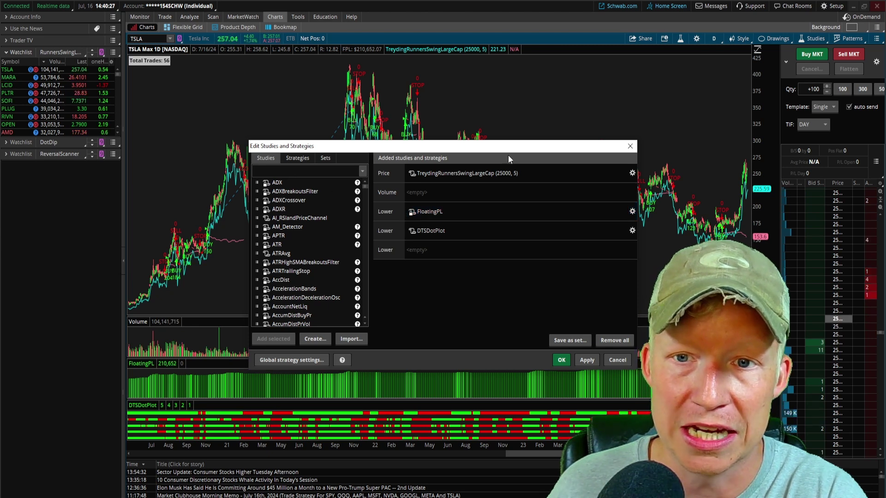
left_click(630, 146)
left_click_drag(524, 152, 749, 152)
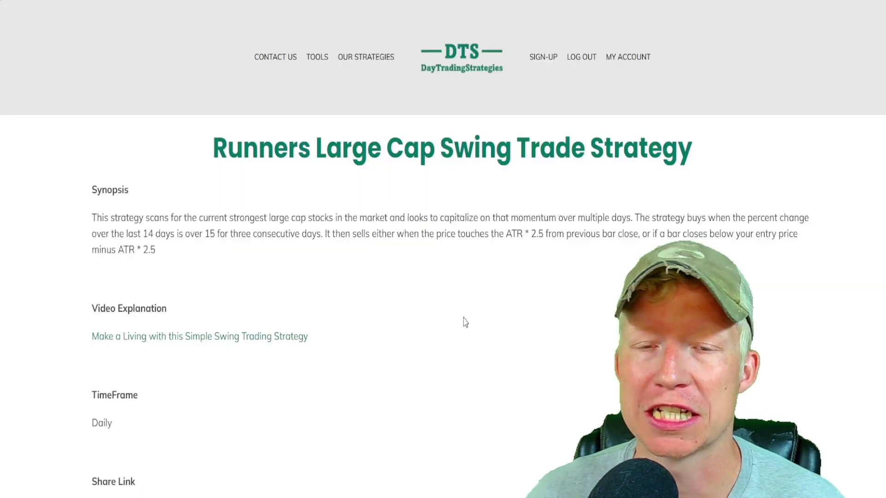
Open the DayTradingStrategies home page from the Runners Large Cap Swing Trade Strategy page
left_click(449, 55)
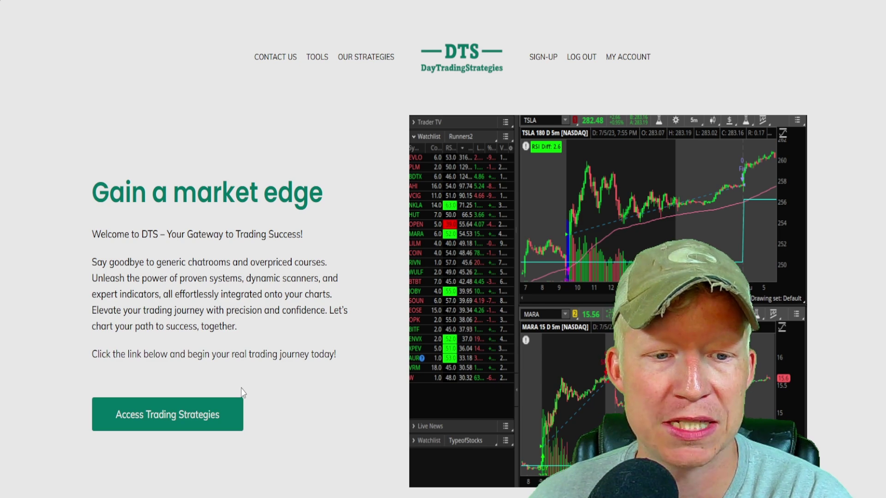
Go through the site's ThinkorSwim scanners for swing trading to the Runners Large Cap Swing Scanner page
left_click(476, 276)
scroll(479, 271, "down", 1)
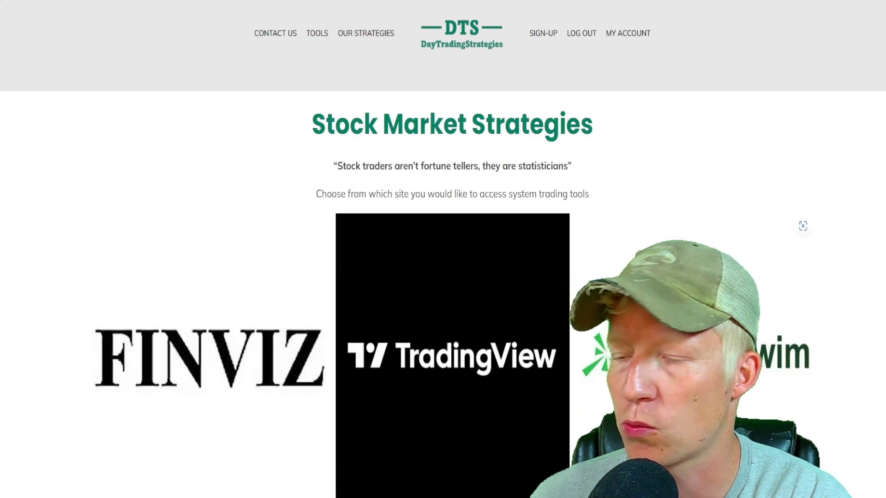
left_click(799, 355)
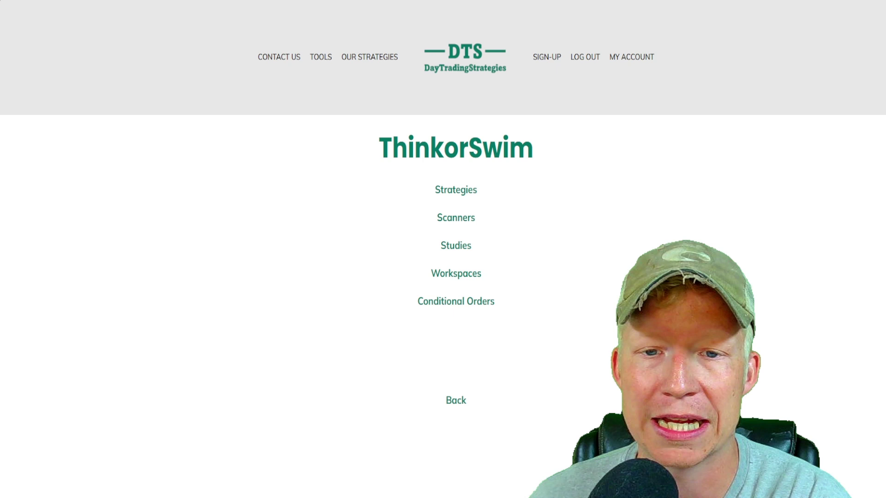
left_click(469, 227)
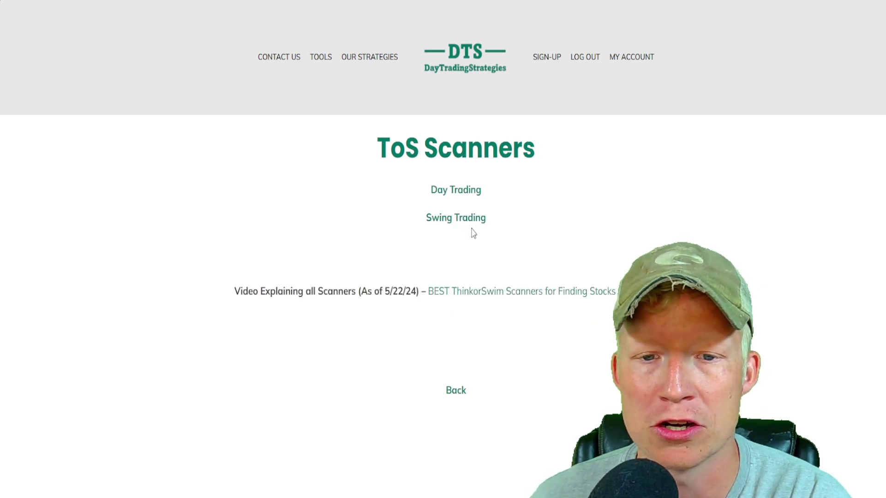
left_click(474, 225)
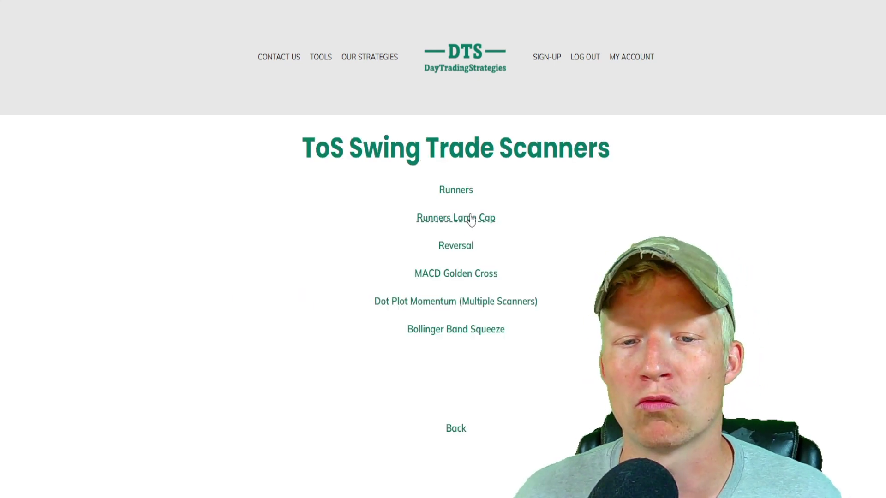
left_click(471, 218)
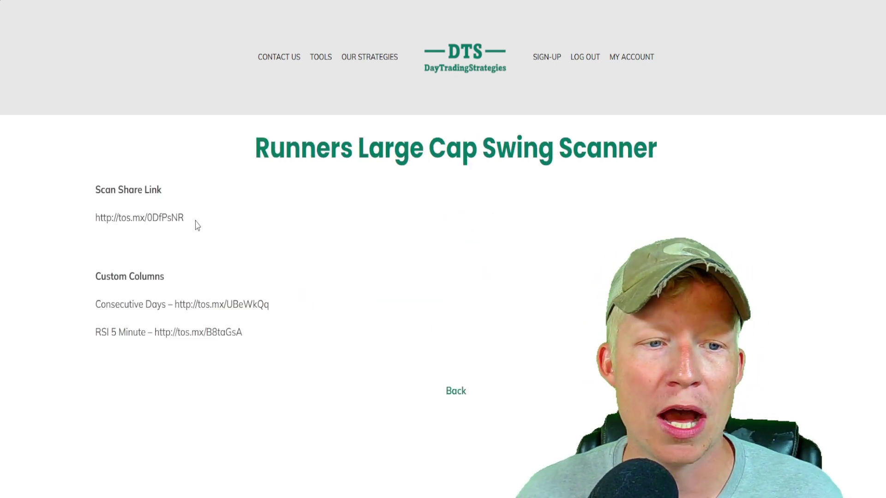
left_click_drag(195, 220, 102, 217)
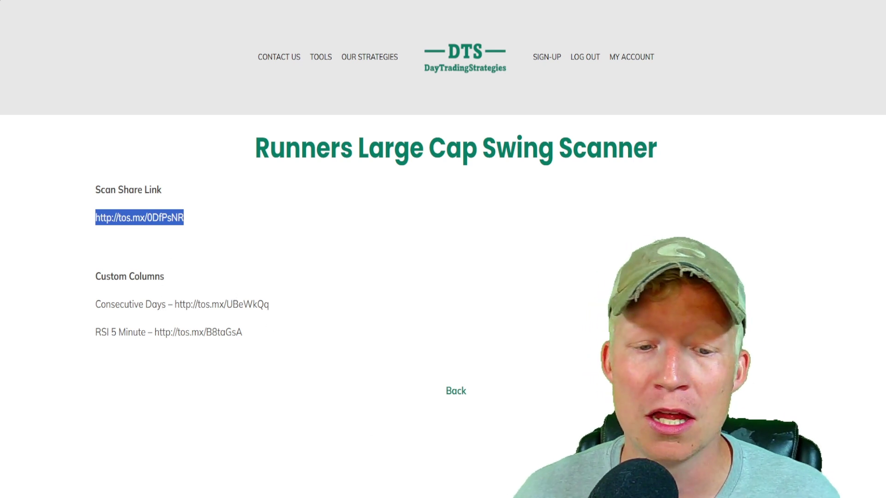
left_click(309, 482)
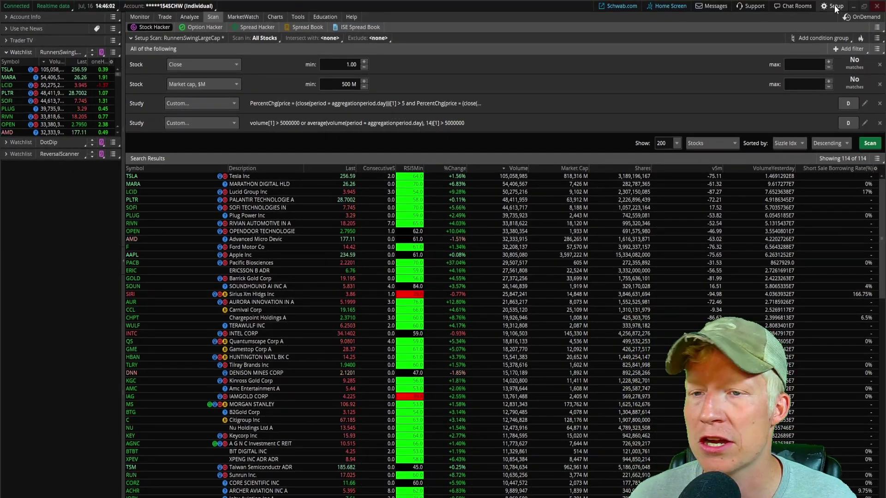
left_click(834, 7)
left_click(829, 37)
type("http://tos.mx/0DfPsNR")
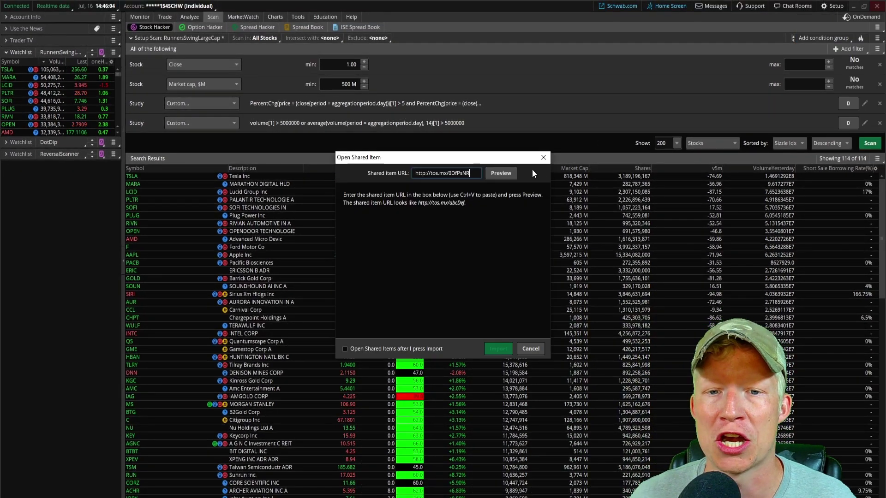
left_click(500, 173)
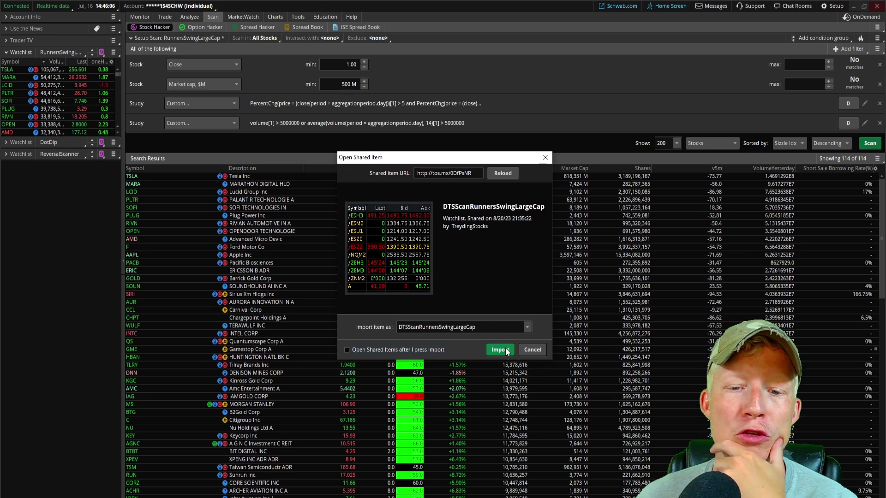
left_click(507, 351)
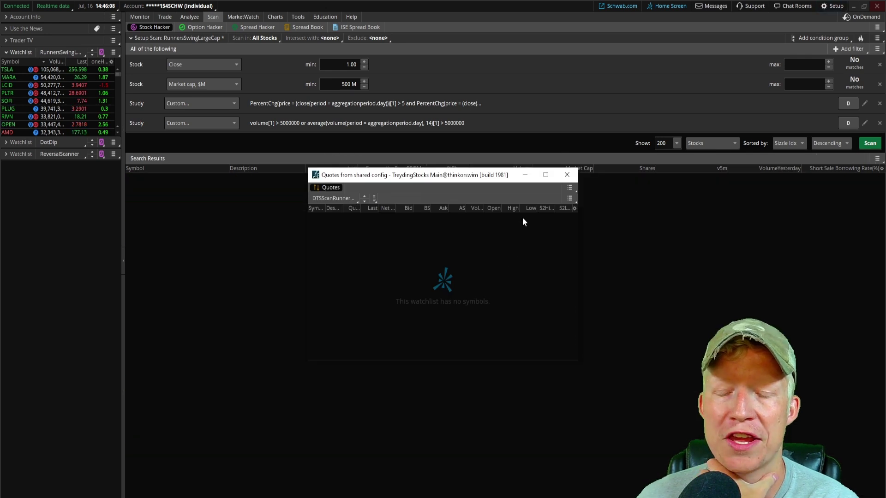
left_click_drag(464, 176, 420, 144)
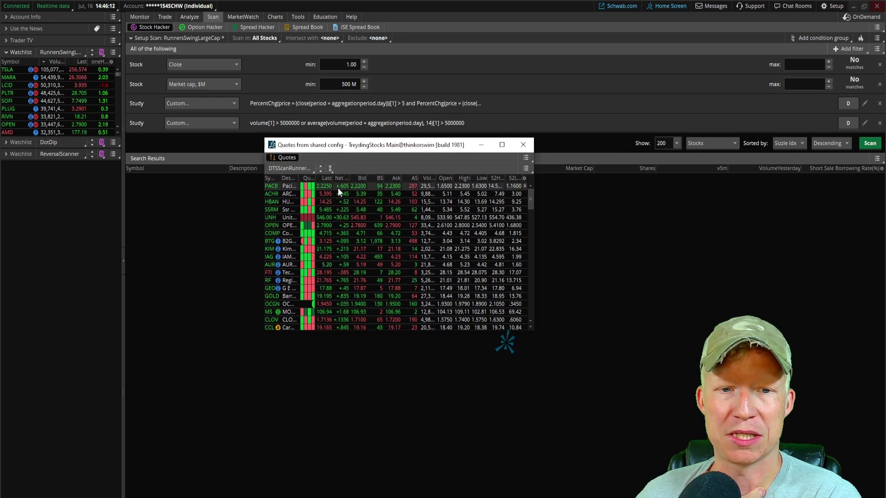
left_click(526, 146)
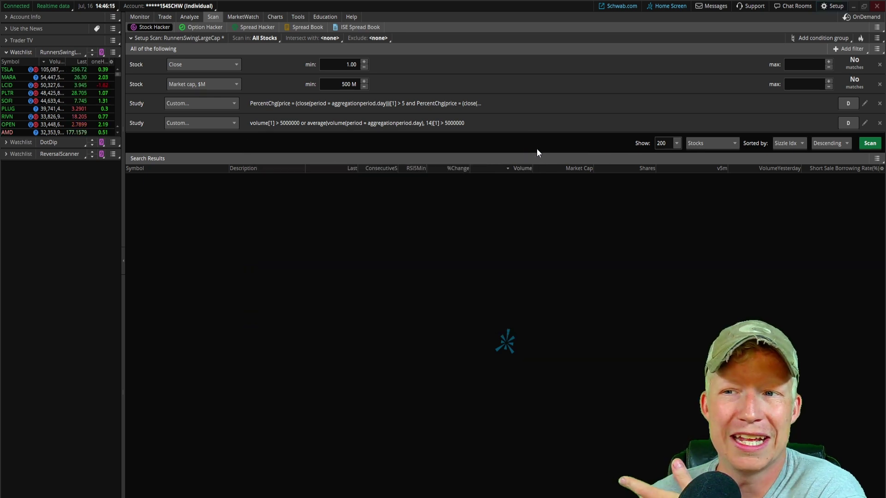
Load the personal scan query RunnersSwingLargeCap in Stock Hacker and run the scan
left_click(876, 38)
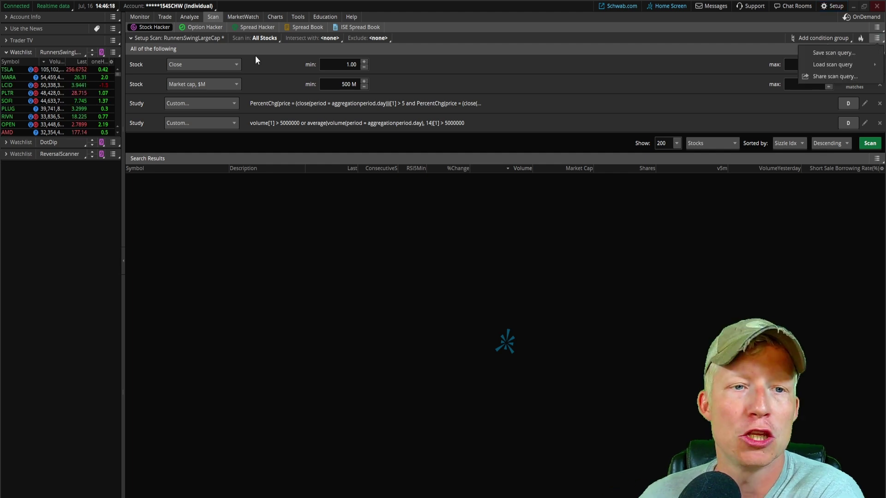
mouse_move(850, 69)
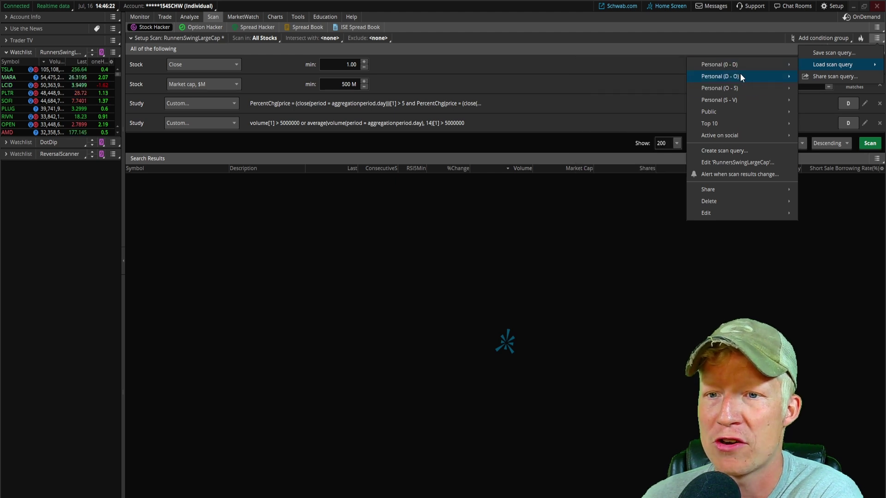
mouse_move(734, 83)
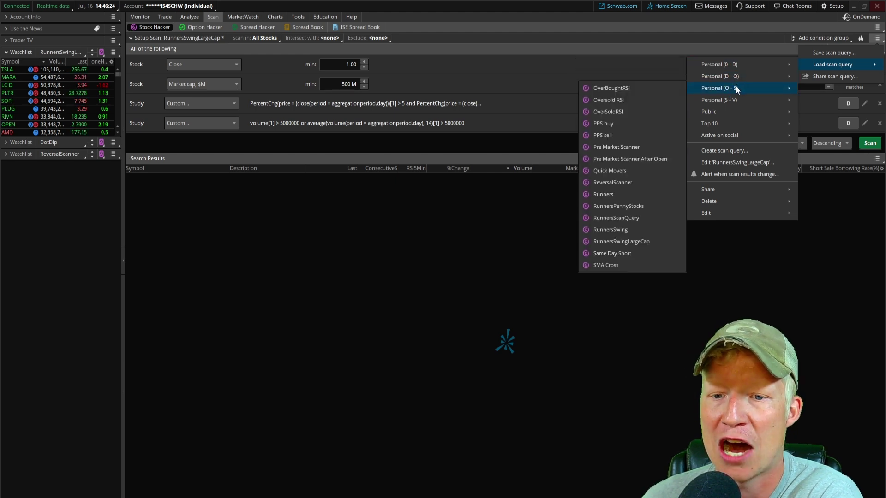
left_click(629, 242)
left_click(867, 143)
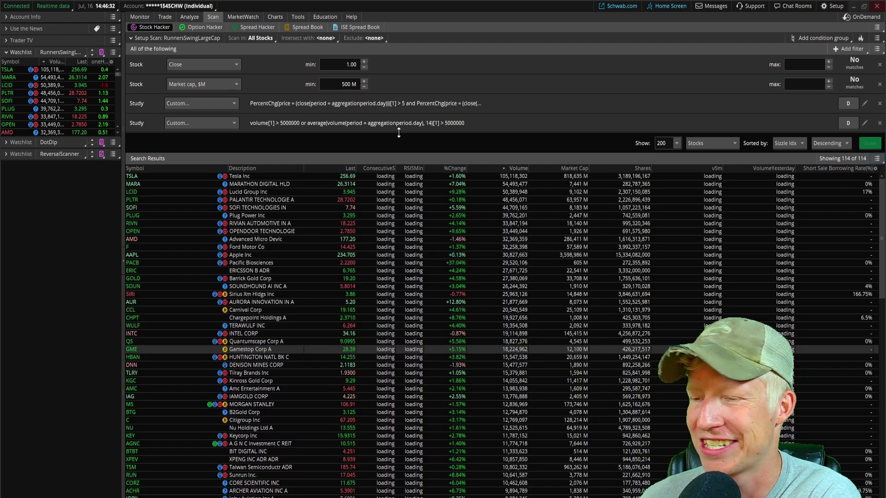
Switch to the charts and link the RunnersSwingLargeCap watchlist to the lilac color group
left_click(275, 16)
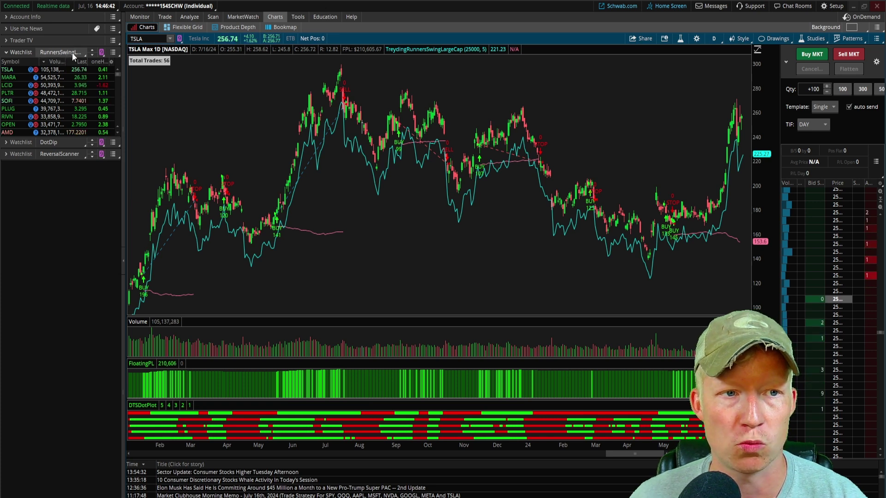
left_click(101, 53)
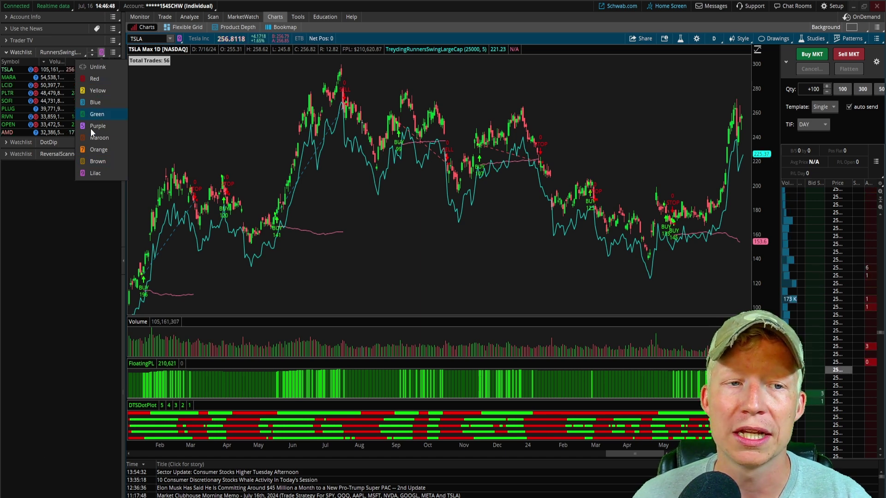
left_click(117, 174)
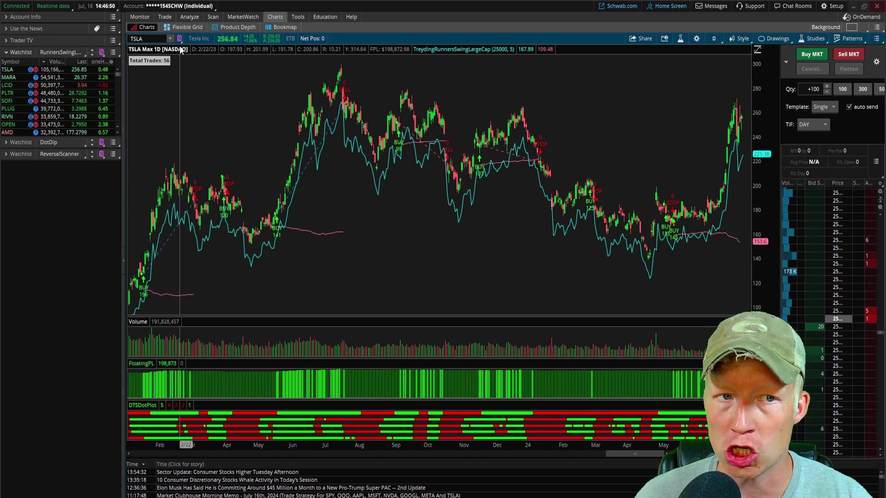
Display MARA, LCID and PLTR from the linked watchlist on the chart to examine the strategy's trades
left_click(13, 78)
left_click(15, 85)
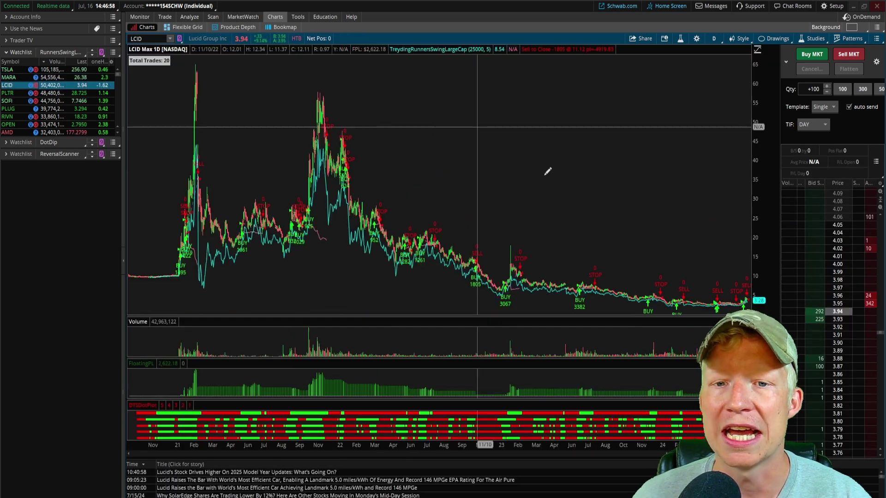
left_click(15, 94)
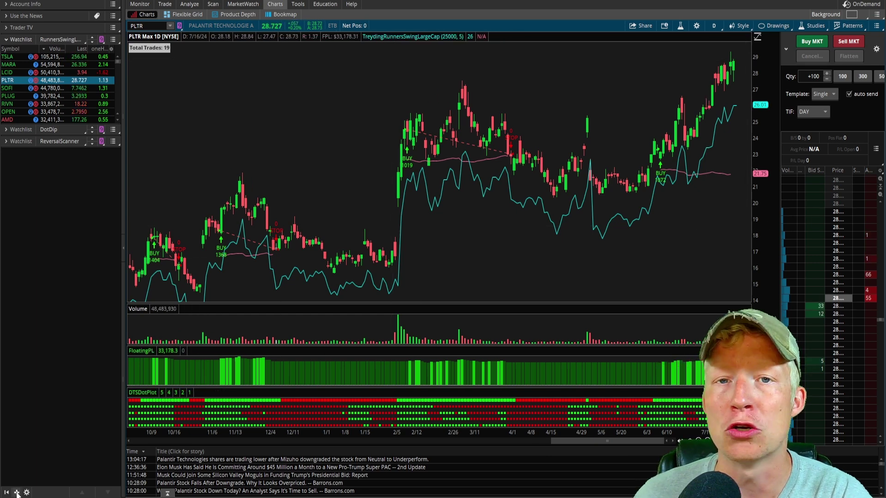
Add a Watchlist gadget to the sidebar, load the RunnersSwingLargeCap scan into it, and link it to the lilac color group
left_click(17, 493)
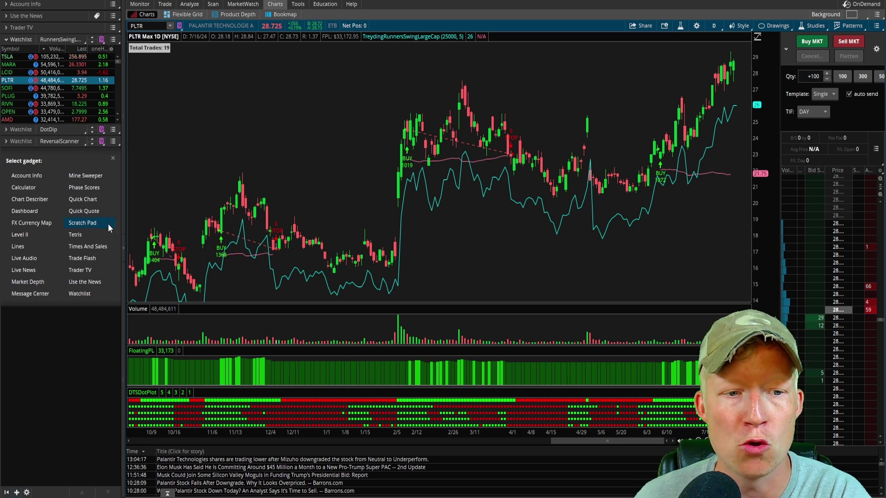
left_click(84, 293)
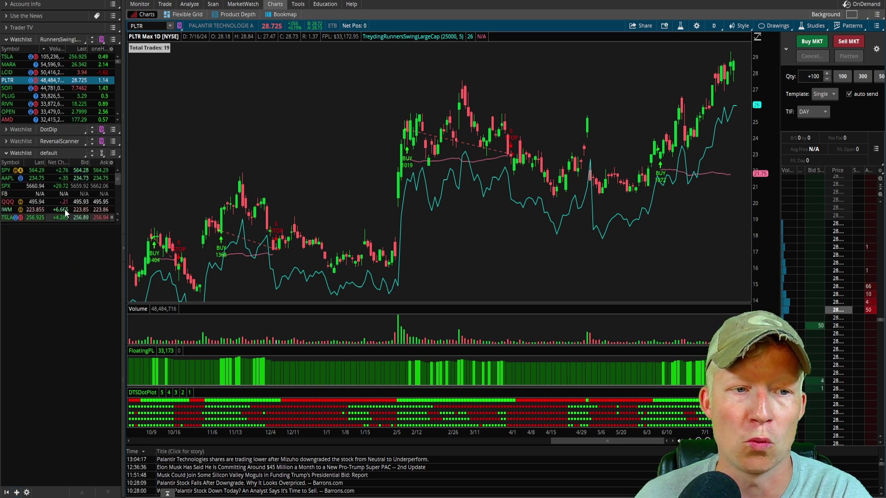
left_click(72, 152)
mouse_move(55, 241)
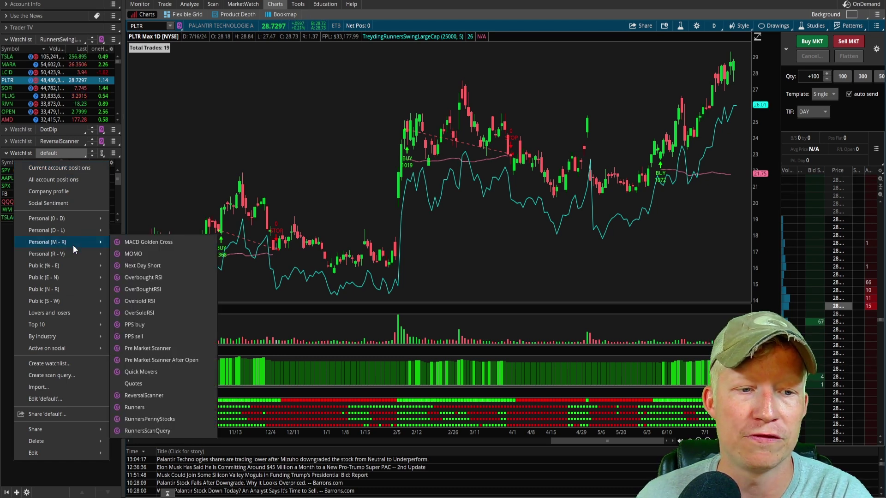
mouse_move(68, 257)
left_click(157, 266)
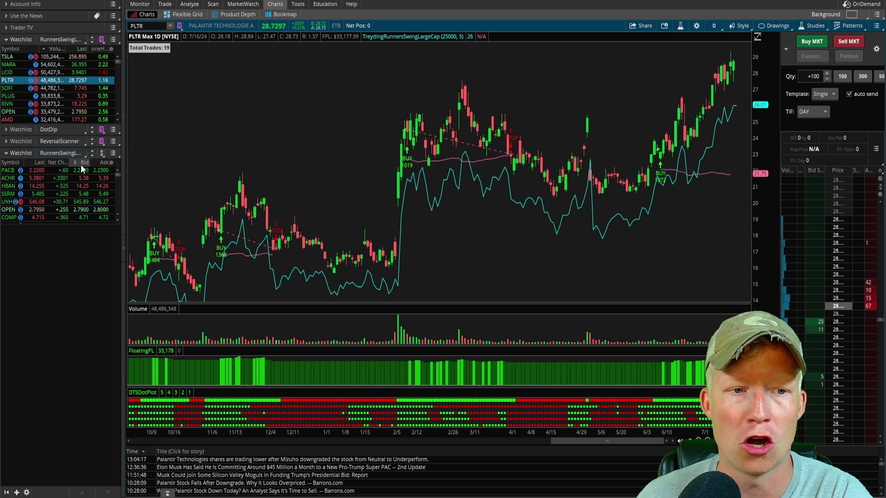
left_click(99, 152)
left_click(100, 291)
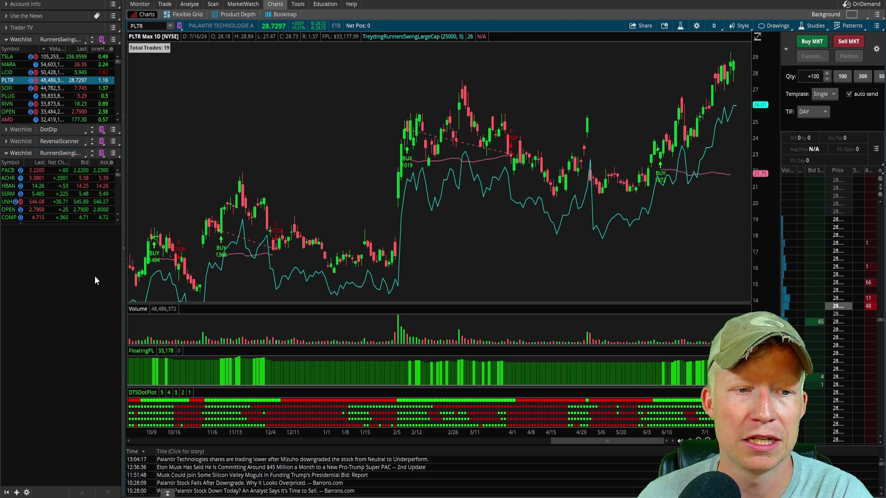
Chart HBAN and SSRM from the new watchlist to check the link, and return the chart to TSLA from the first watchlist
left_click(10, 186)
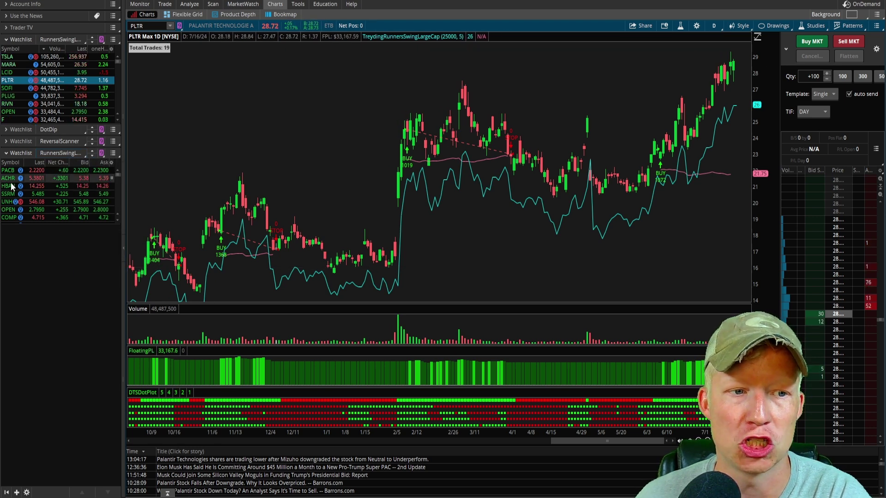
left_click(9, 194)
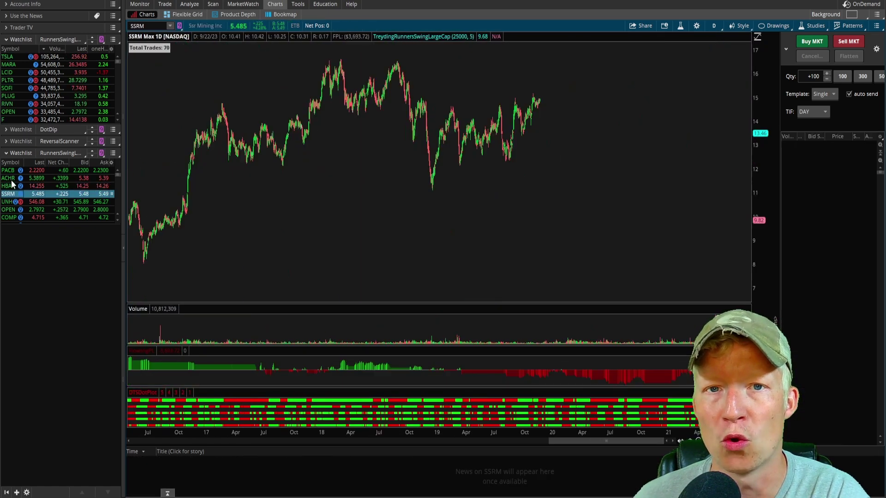
left_click(16, 57)
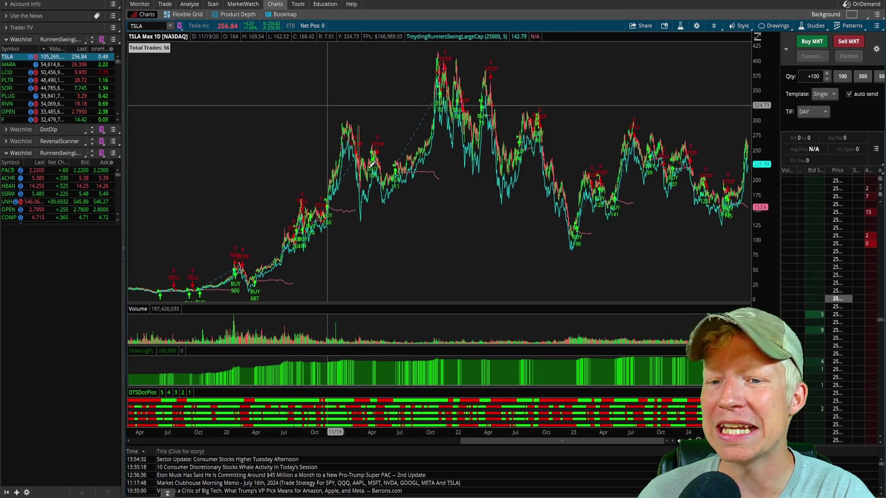
left_click(21, 154)
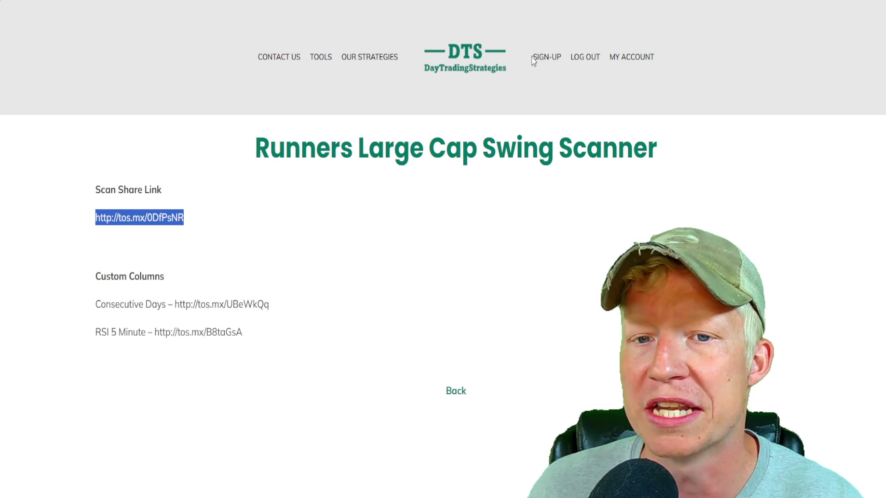
Return to the DayTradingStrategies home page from the Runners Large Cap Swing Scanner page
left_click(481, 66)
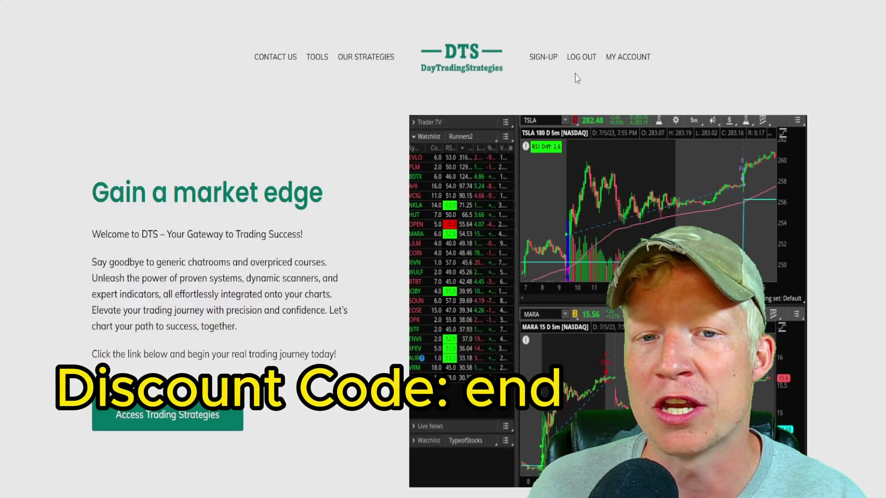